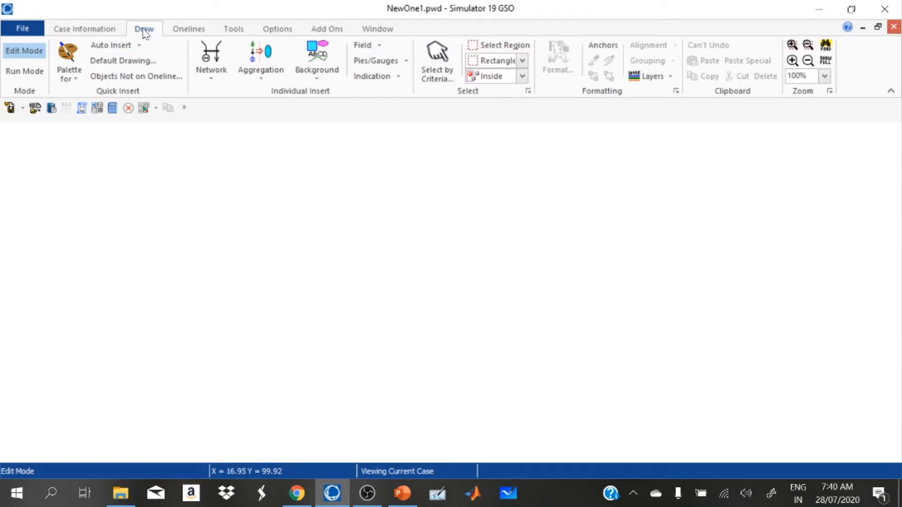
# Step: Draw a large freehand closed outline on the oneline as a background line
pyautogui.click(317, 78)
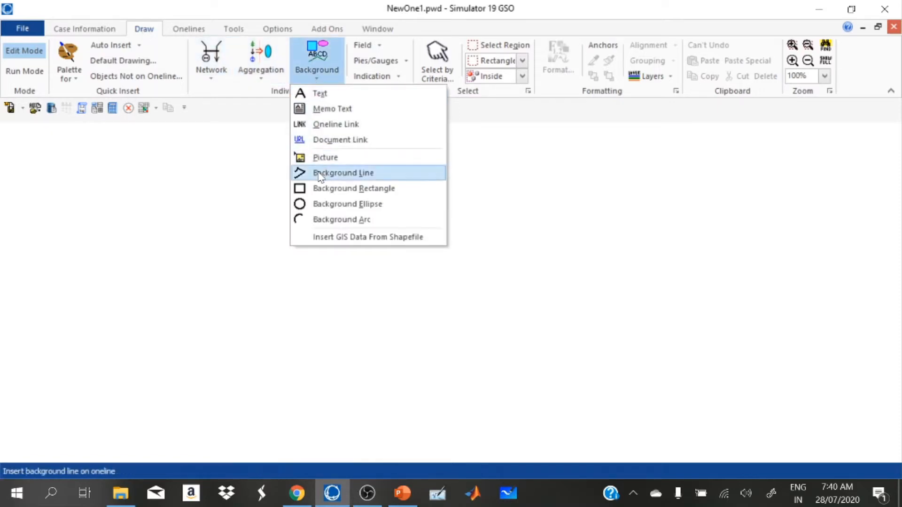
pyautogui.click(319, 173)
pyautogui.moveTo(51, 284)
pyautogui.mouseDown()
pyautogui.moveTo(68, 241)
pyautogui.moveTo(133, 153)
pyautogui.moveTo(318, 136)
pyautogui.moveTo(418, 161)
pyautogui.moveTo(443, 246)
pyautogui.moveTo(444, 336)
pyautogui.moveTo(402, 411)
pyautogui.moveTo(271, 446)
pyautogui.moveTo(165, 444)
pyautogui.moveTo(99, 388)
pyautogui.moveTo(52, 312)
pyautogui.moveTo(55, 278)
pyautogui.mouseUp()
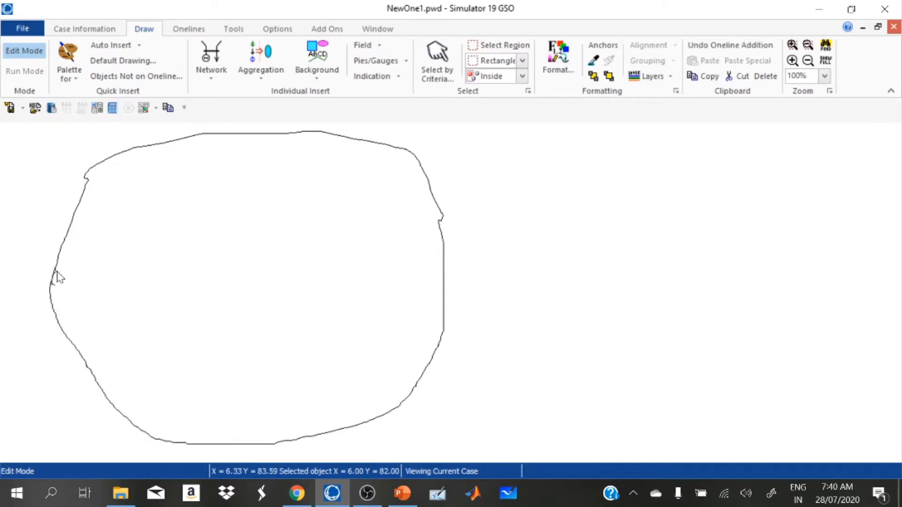
# Step: Format the background outline with a line thickness of 5.0 and a pink line colour
pyautogui.rightClick(209, 137)
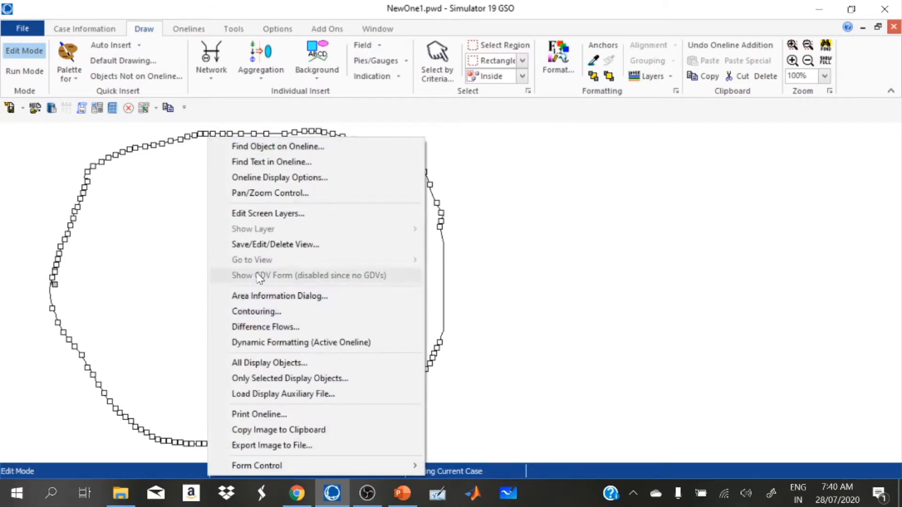
pyautogui.click(160, 212)
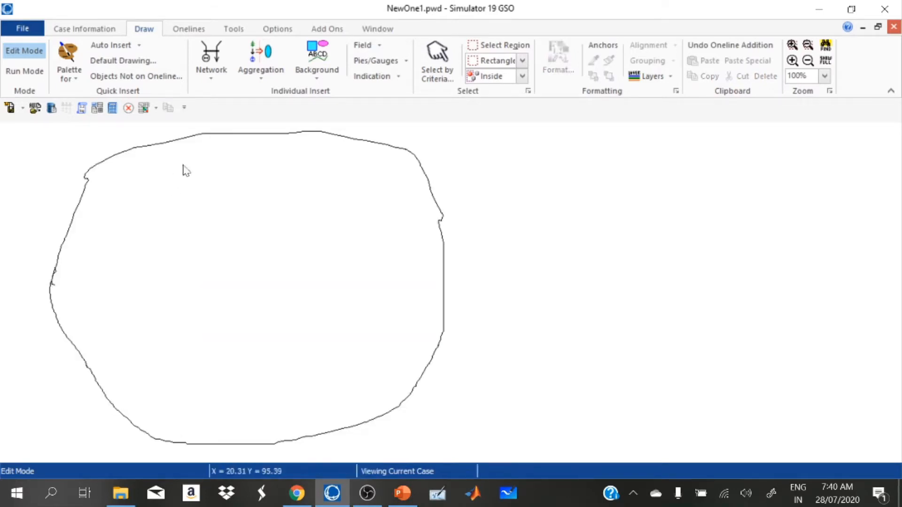
pyautogui.click(190, 141)
pyautogui.rightClick(191, 141)
pyautogui.click(239, 245)
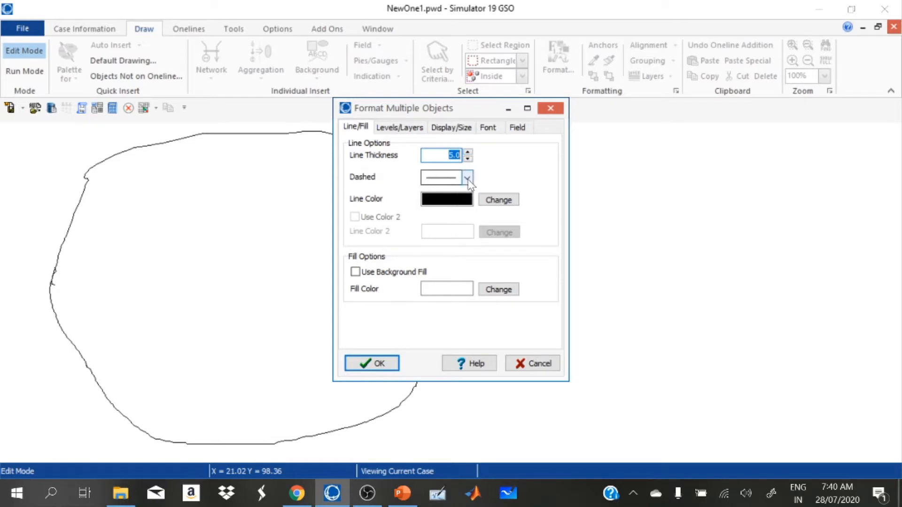
pyautogui.click(466, 201)
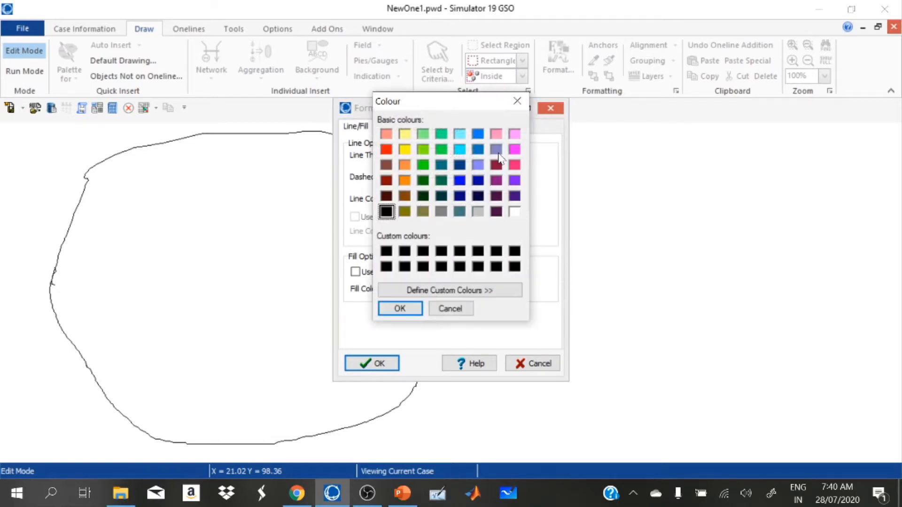
pyautogui.click(514, 167)
pyautogui.click(400, 309)
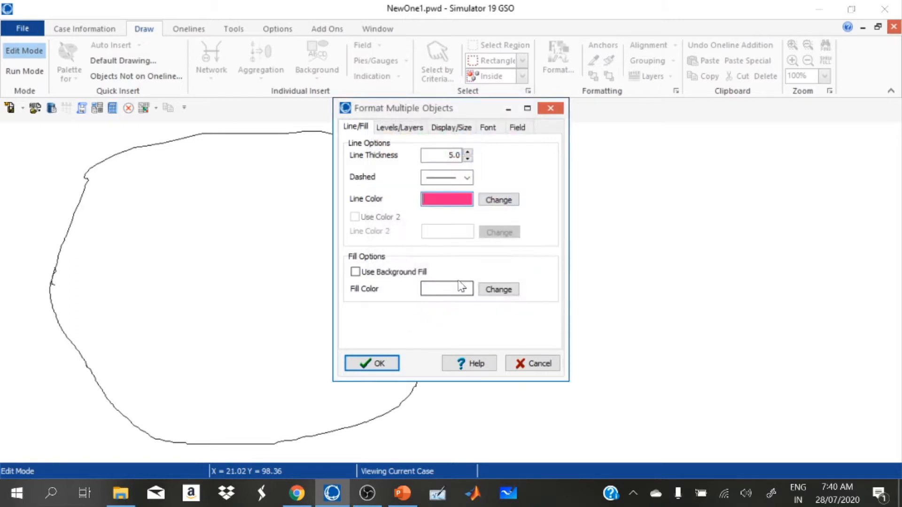
# Step: Fill the background outline with light blue and apply the formatting
pyautogui.click(492, 296)
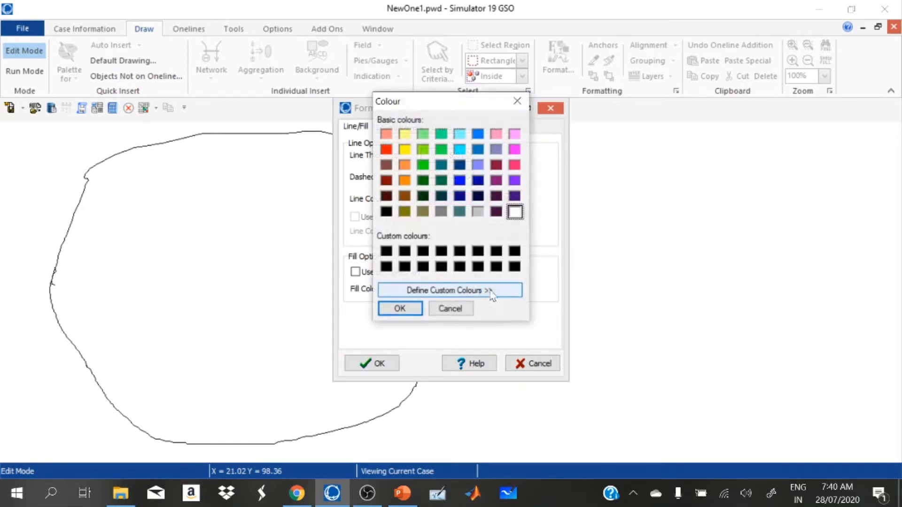
pyautogui.click(460, 134)
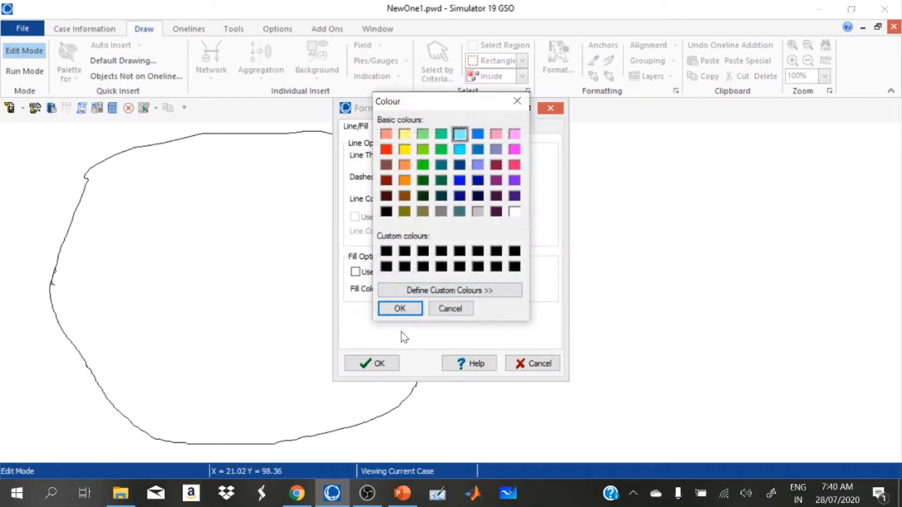
pyautogui.click(400, 309)
pyautogui.click(383, 364)
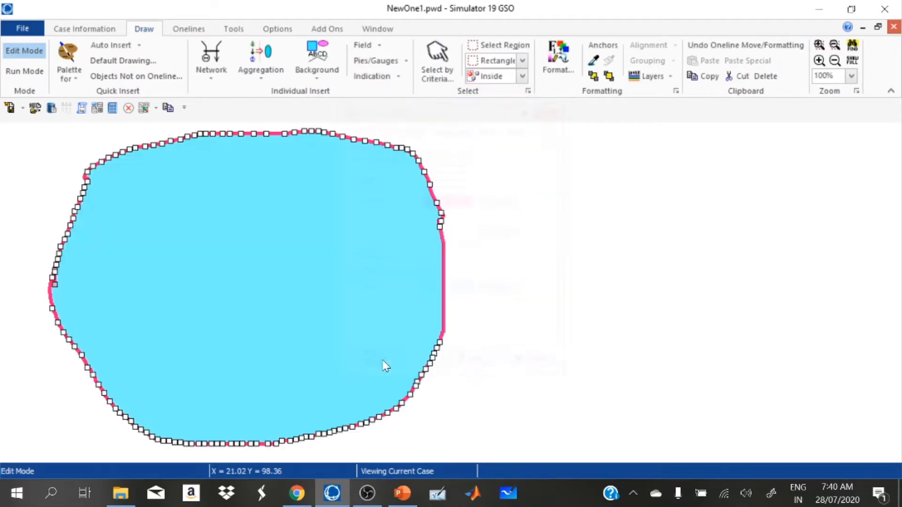
pyautogui.click(493, 405)
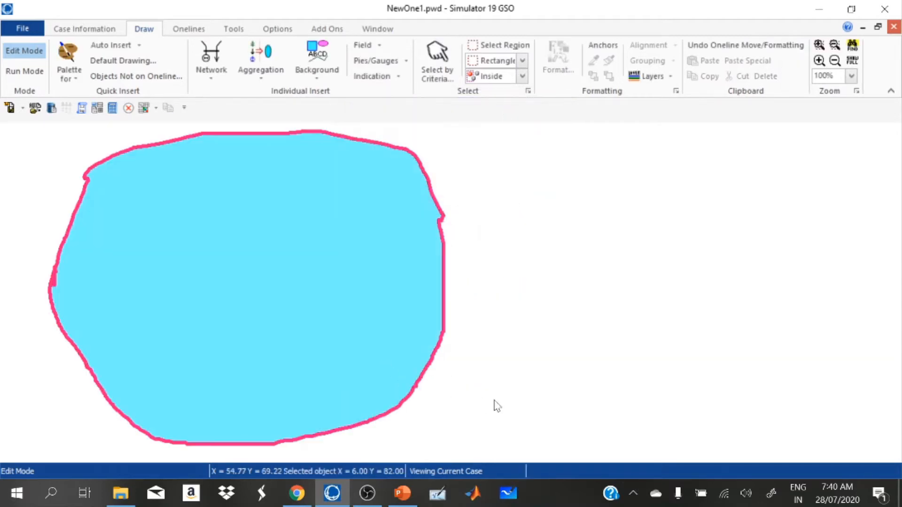
# Step: Insert bus 1 in the upper-left part of the blue region with a nominal voltage of 13 kV
pyautogui.click(211, 75)
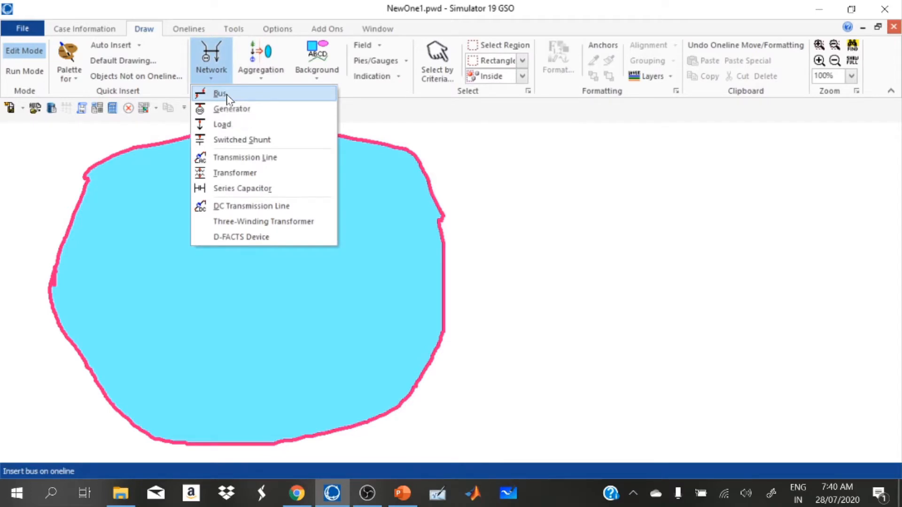
pyautogui.click(227, 96)
pyautogui.click(117, 202)
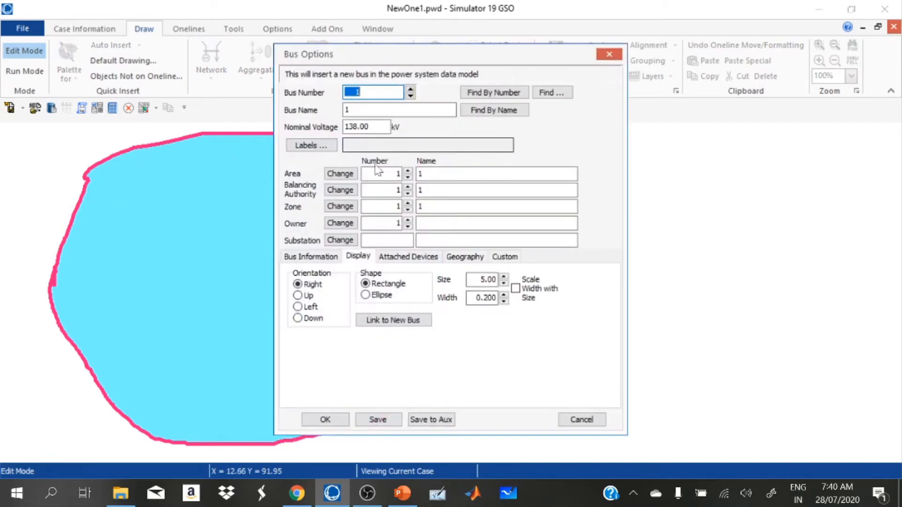
pyautogui.moveTo(371, 127); pyautogui.dragTo(323, 137)
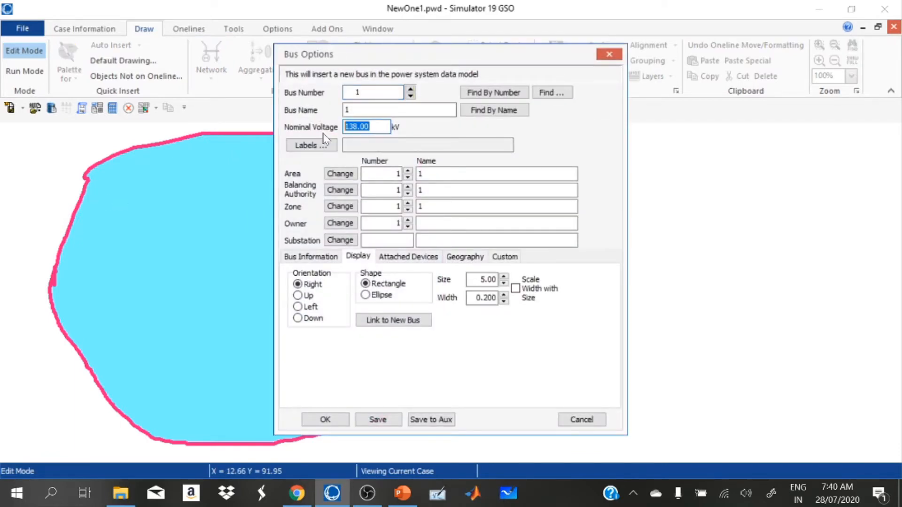
pyautogui.write('13')
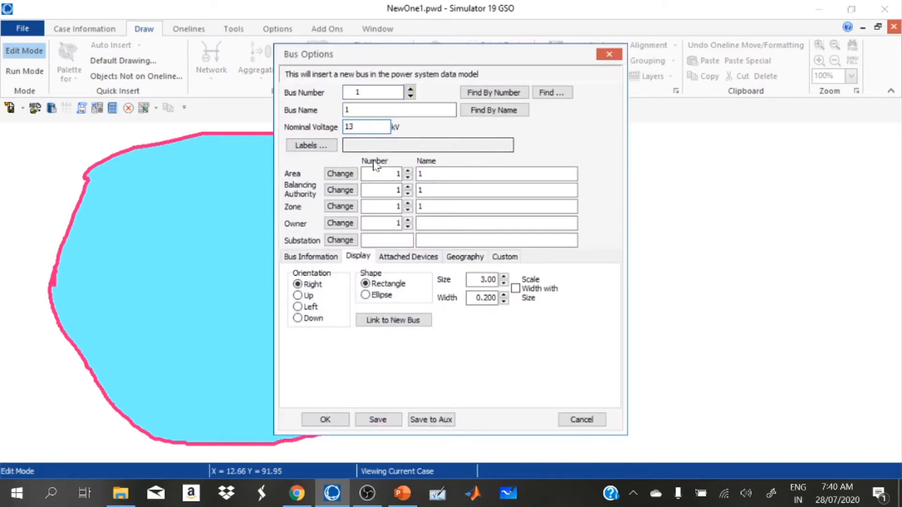
pyautogui.click(325, 420)
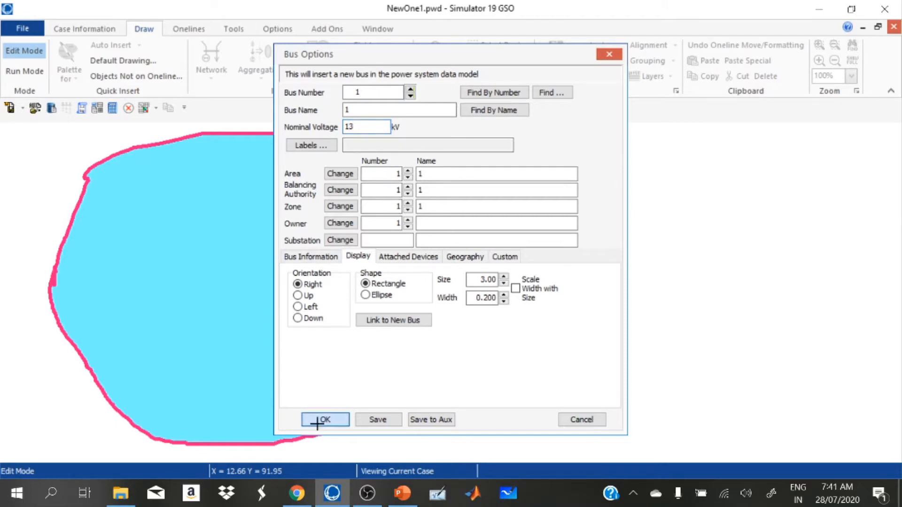
pyautogui.click(193, 206)
# Step: Insert bus 2 at 13 kV to the right of bus 1, near the upper middle of the blue region
pyautogui.click(218, 43)
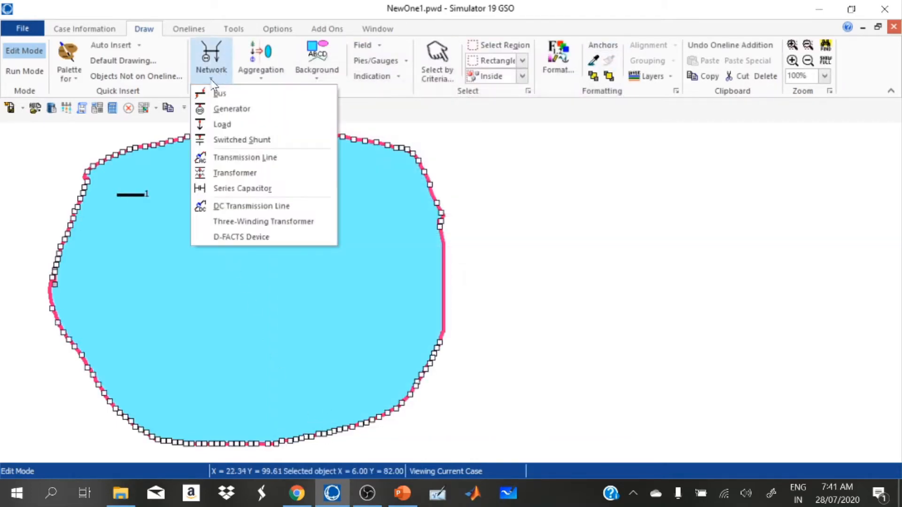
pyautogui.click(222, 93)
pyautogui.click(260, 185)
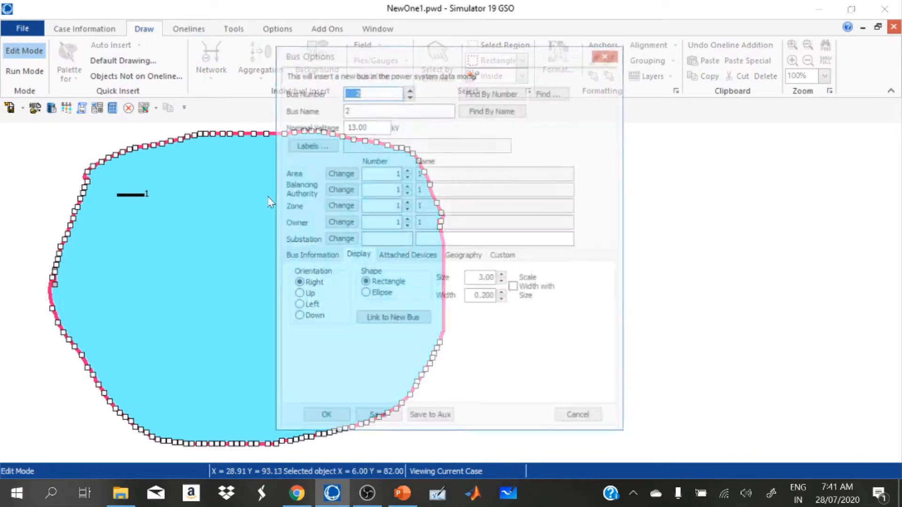
pyautogui.click(325, 420)
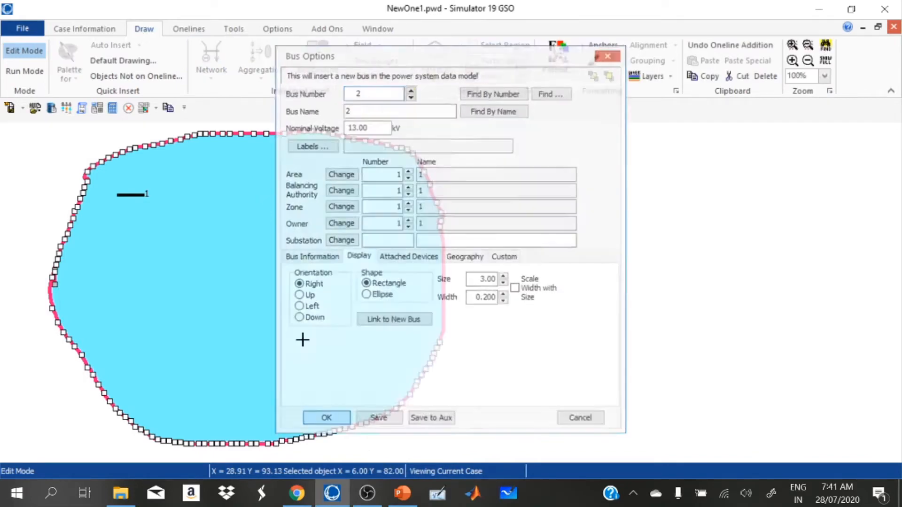
# Step: Insert bus 3 at 13 kV below and between buses 1 and 2
pyautogui.click(207, 68)
pyautogui.click(226, 109)
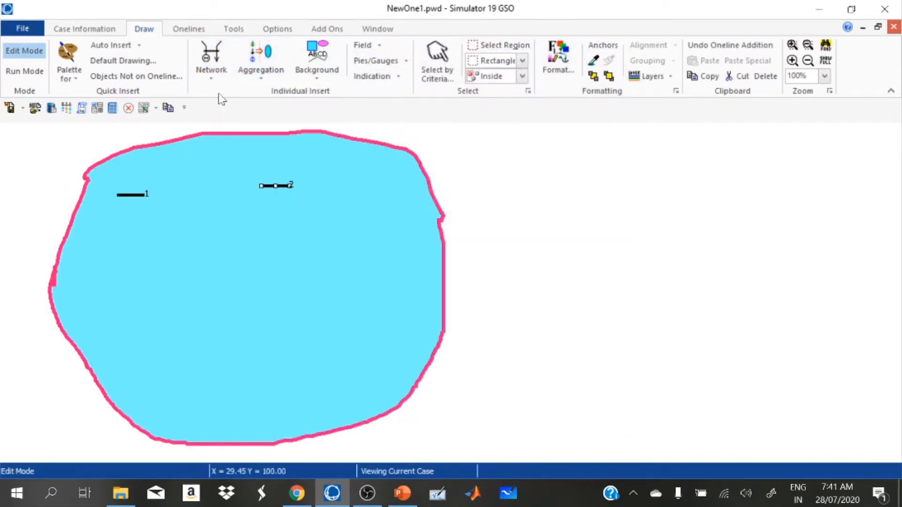
pyautogui.click(194, 317)
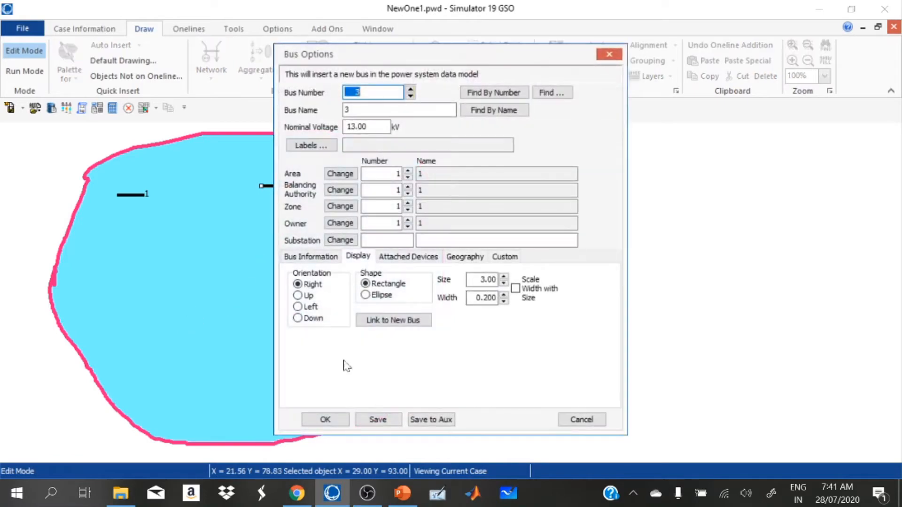
pyautogui.click(325, 420)
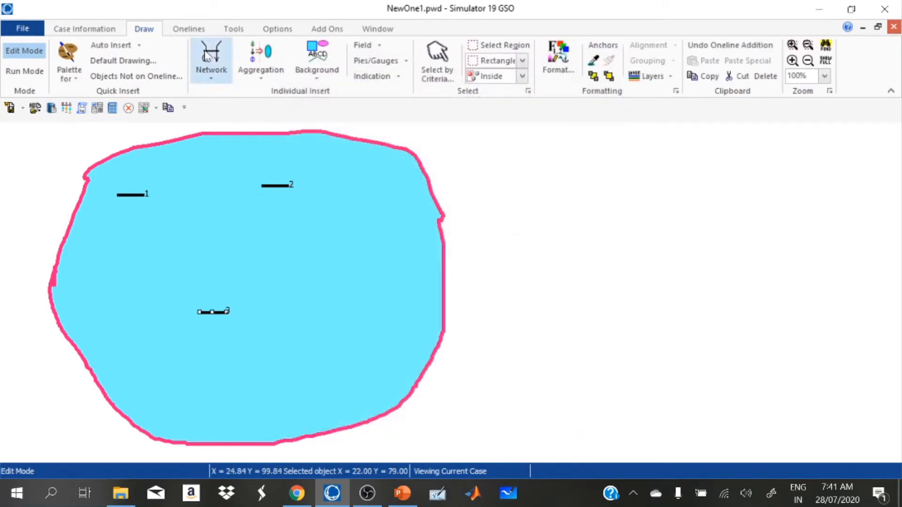
# Step: Insert bus 4 at 13 kV to the right of bus 3, slightly higher
pyautogui.click(212, 65)
pyautogui.click(219, 92)
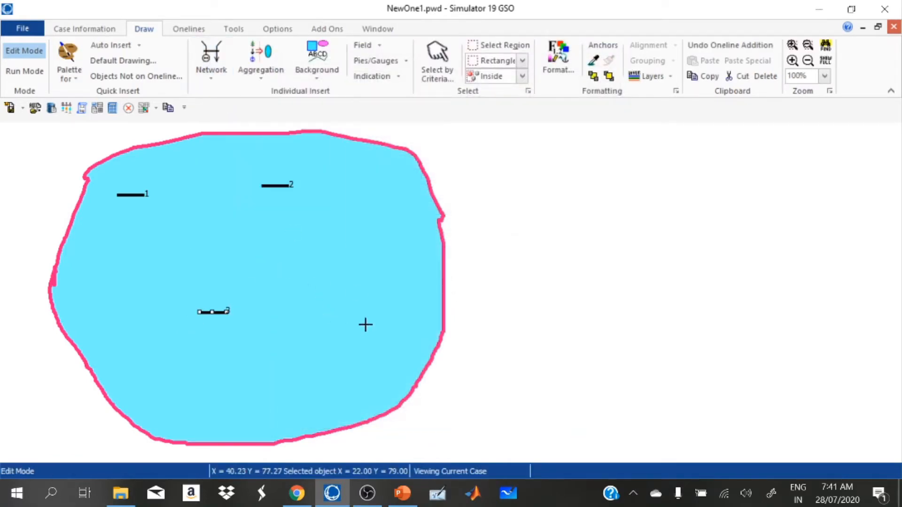
pyautogui.click(355, 295)
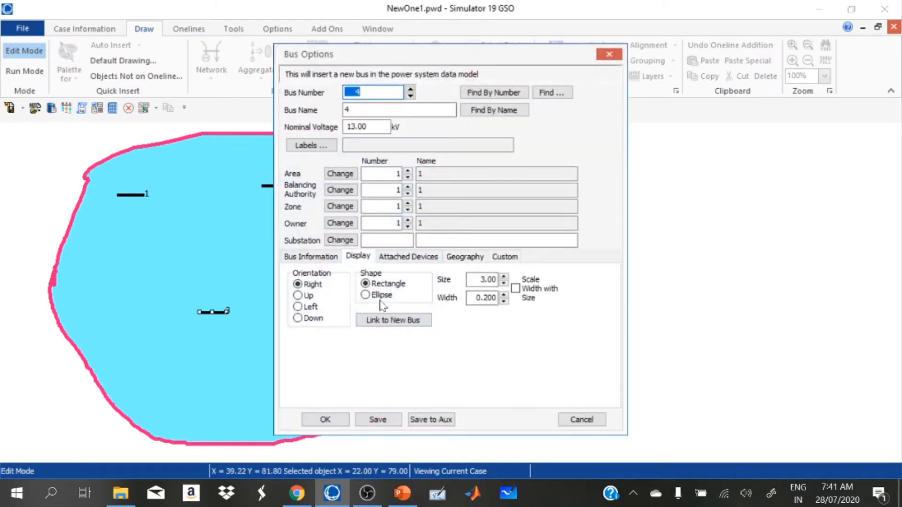
pyautogui.click(325, 419)
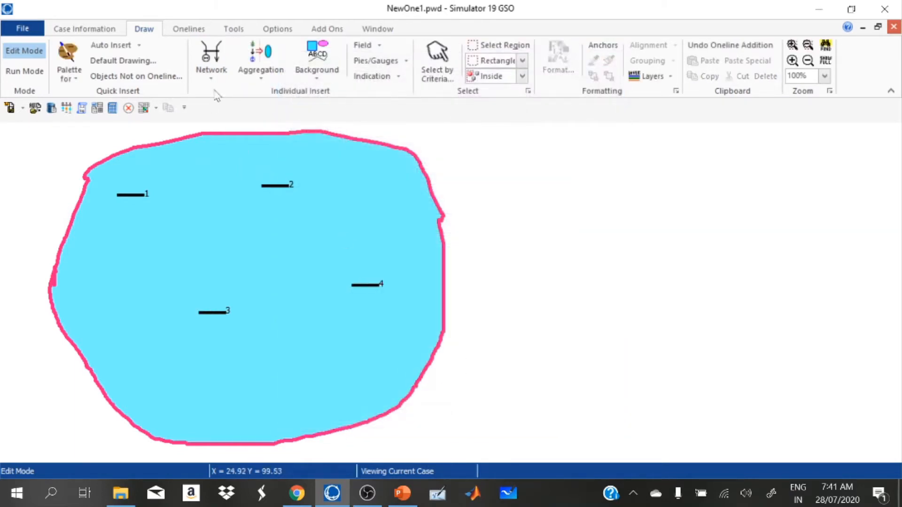
# Step: Attach a downward-pointing load to bus 4 with a constant power MW value of 70
pyautogui.click(212, 66)
pyautogui.click(220, 124)
pyautogui.click(365, 285)
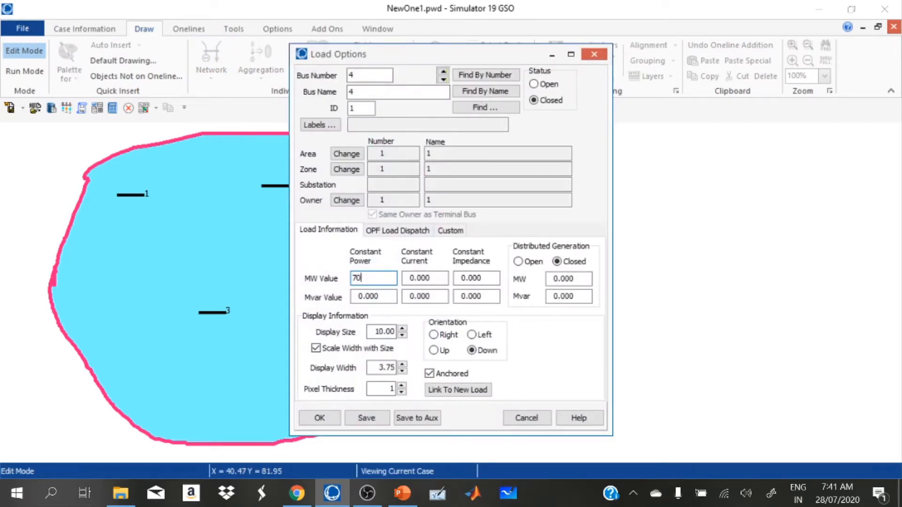
pyautogui.click(325, 419)
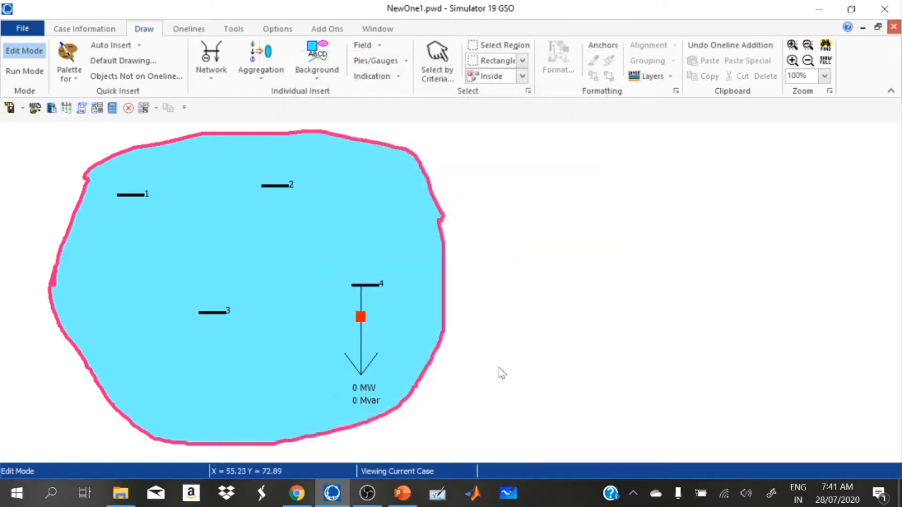
# Step: Place a generator on bus 1 and set its MW setpoint to 0
pyautogui.click(211, 75)
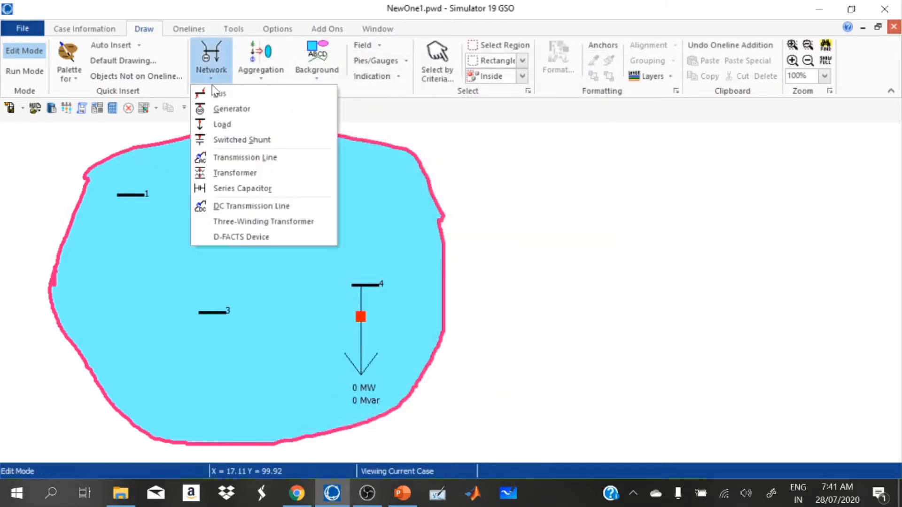
pyautogui.click(228, 112)
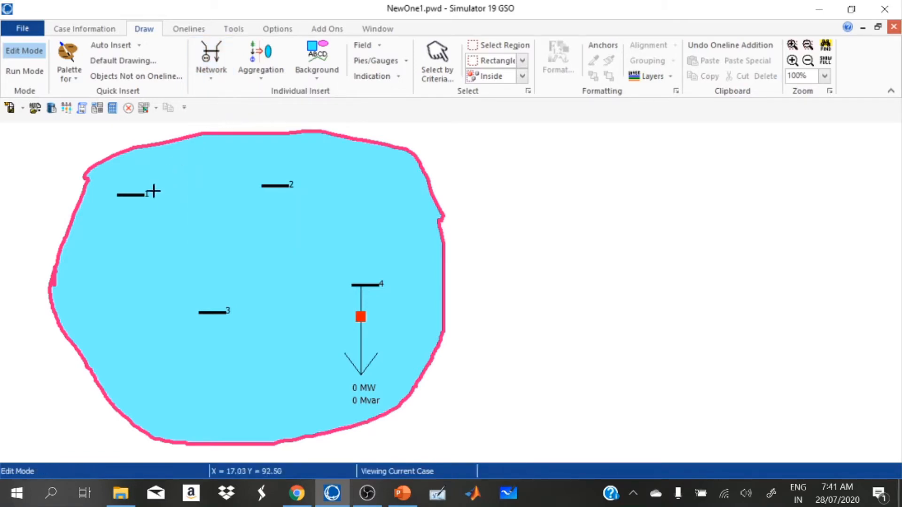
pyautogui.click(132, 196)
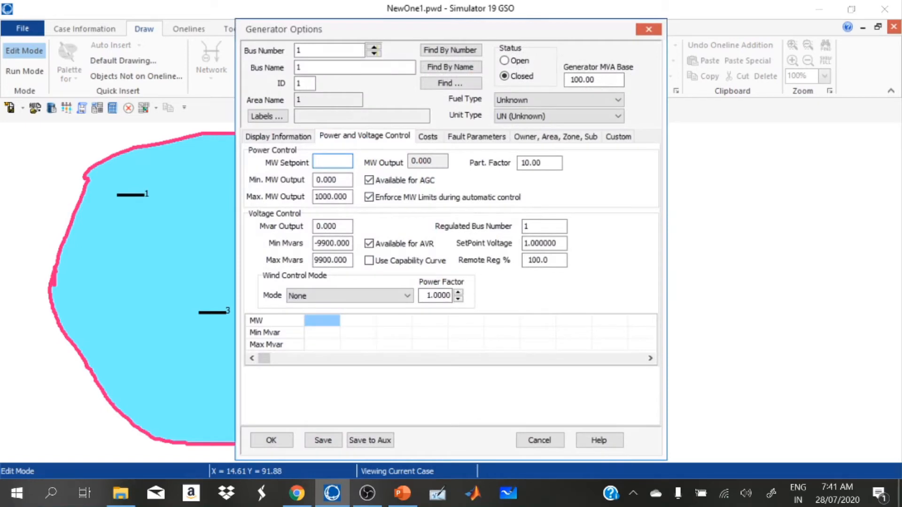
# Step: Set the generator's minimum MW output to 150 and enter its maximum MW output
pyautogui.doubleClick(333, 181)
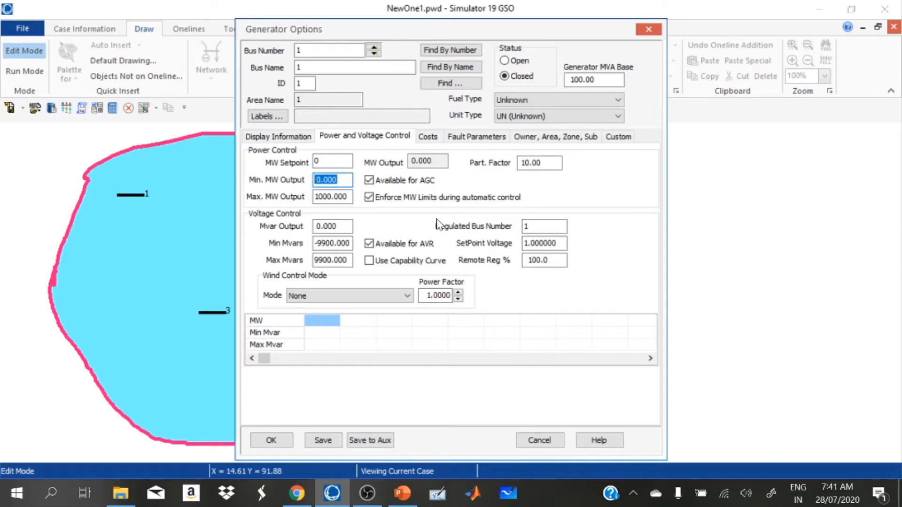
pyautogui.write('150')
pyautogui.press('Tab')
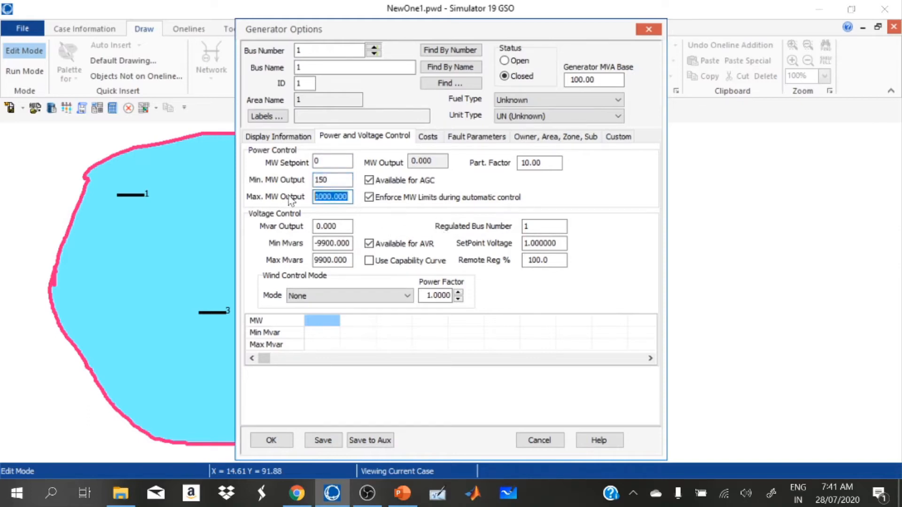
pyautogui.write('6')
# Step: Set the generator's output cost model to Cubic Cost Model
pyautogui.click(426, 137)
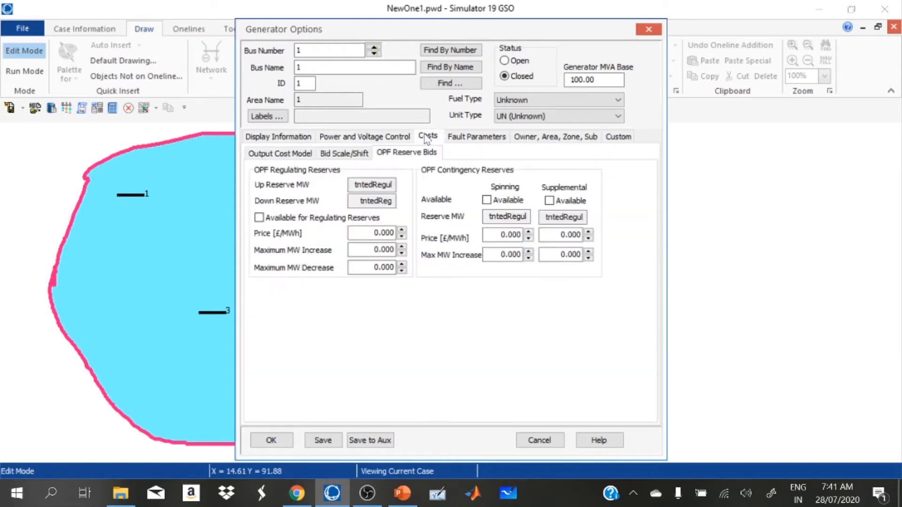
pyautogui.click(293, 155)
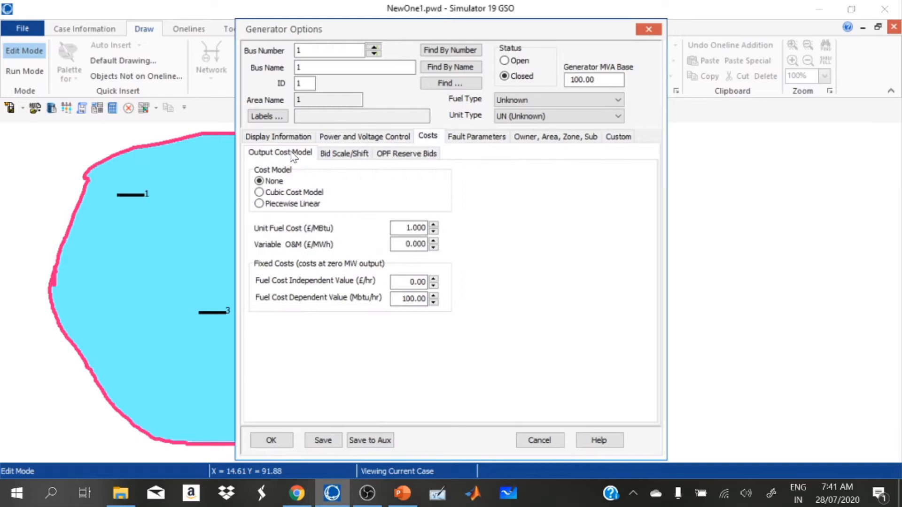
pyautogui.click(276, 193)
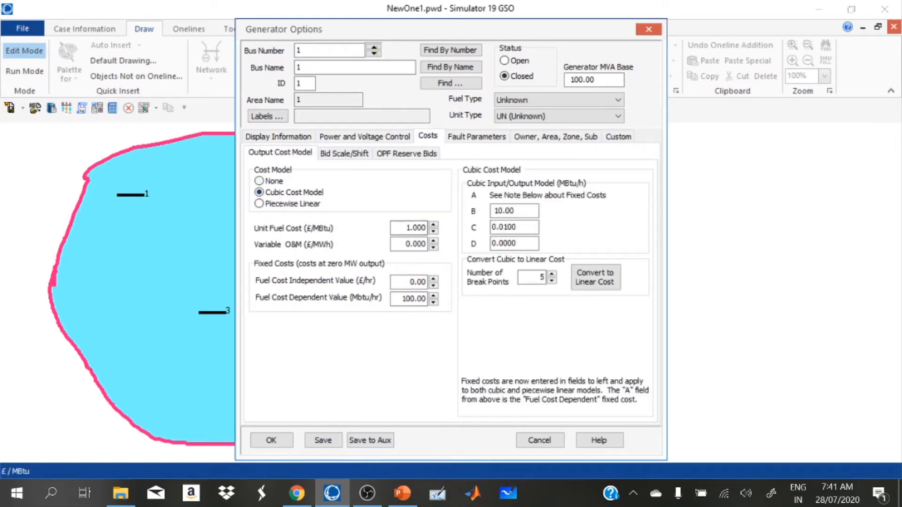
# Step: Set the generator's unit fuel cost to 2 £/MBtu and its fuel cost dependent value to 561 Mbtu/hr
pyautogui.doubleClick(416, 228)
pyautogui.write('2')
pyautogui.click(402, 299)
pyautogui.doubleClick(403, 299)
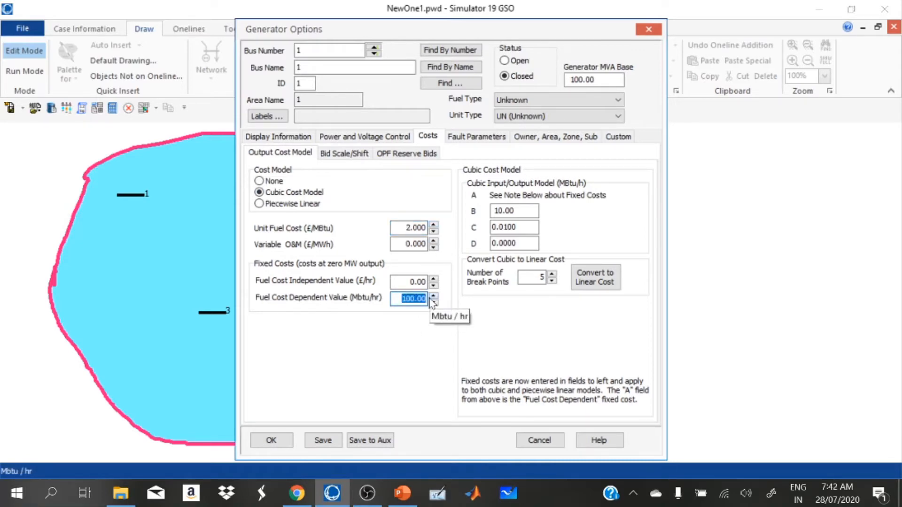
pyautogui.write('56')
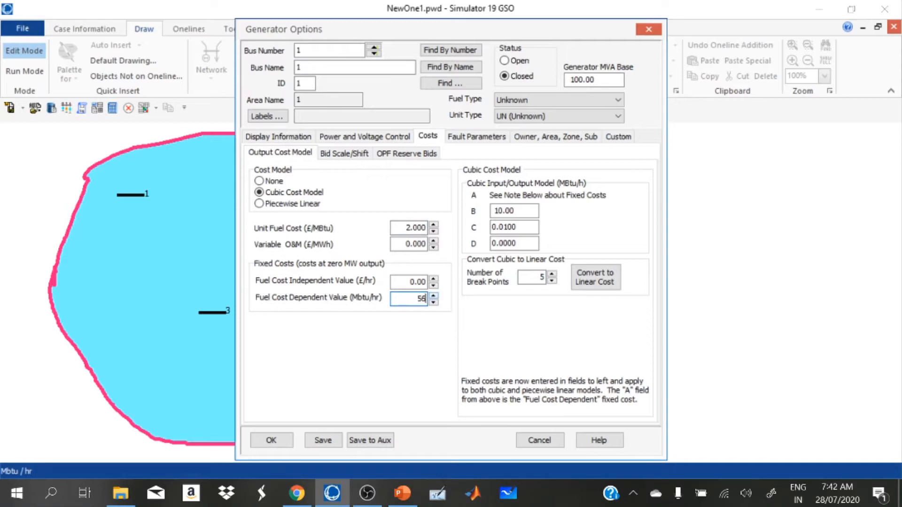
pyautogui.write('1')
pyautogui.press('Tab')
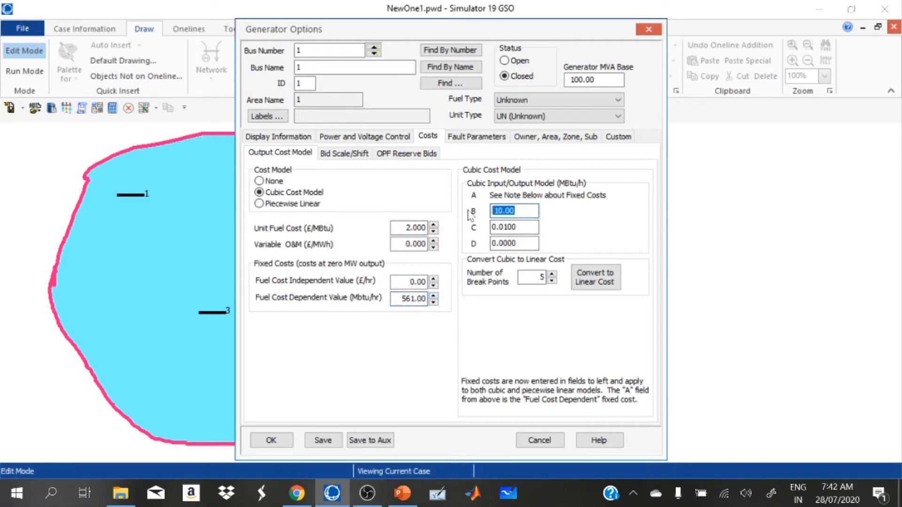
# Step: Set the cubic cost coefficient B to 7.92, enter coefficient C and accept the bus 1 generator's options
pyautogui.write('7.92')
pyautogui.press('Tab')
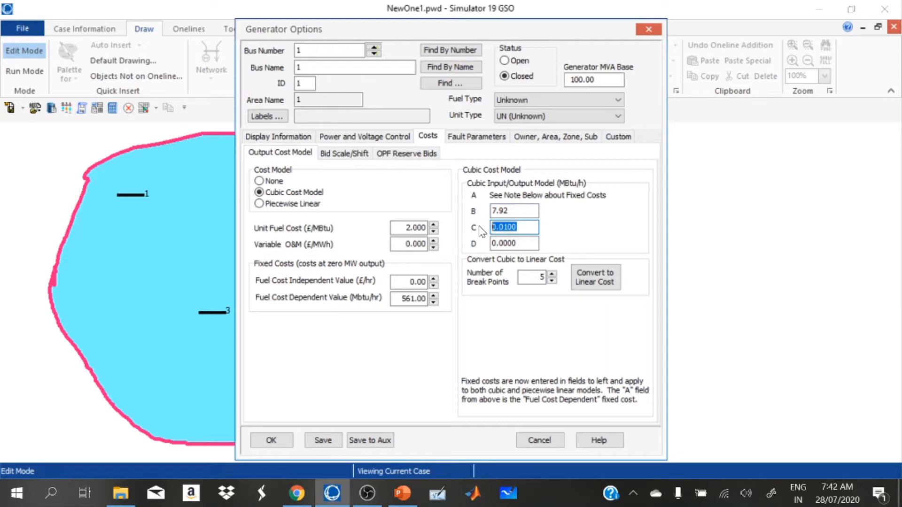
pyautogui.write('01562')
pyautogui.click(272, 440)
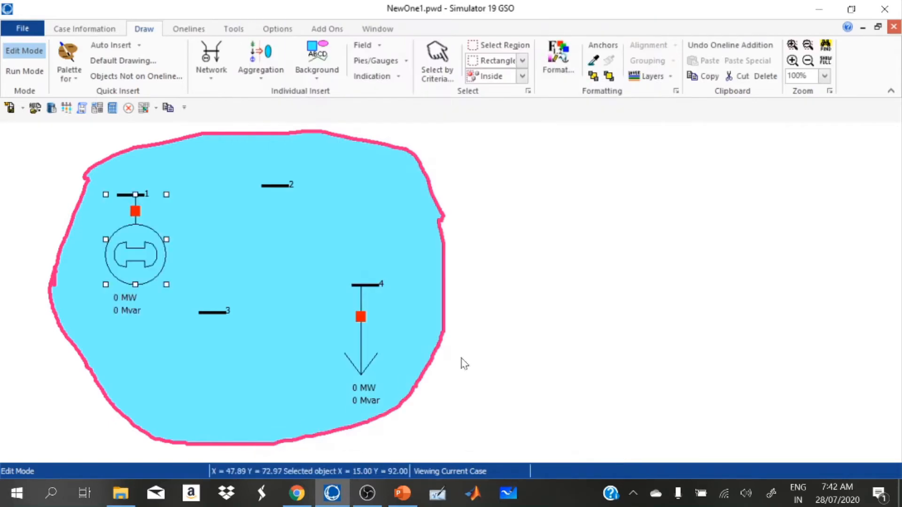
pyautogui.click(528, 359)
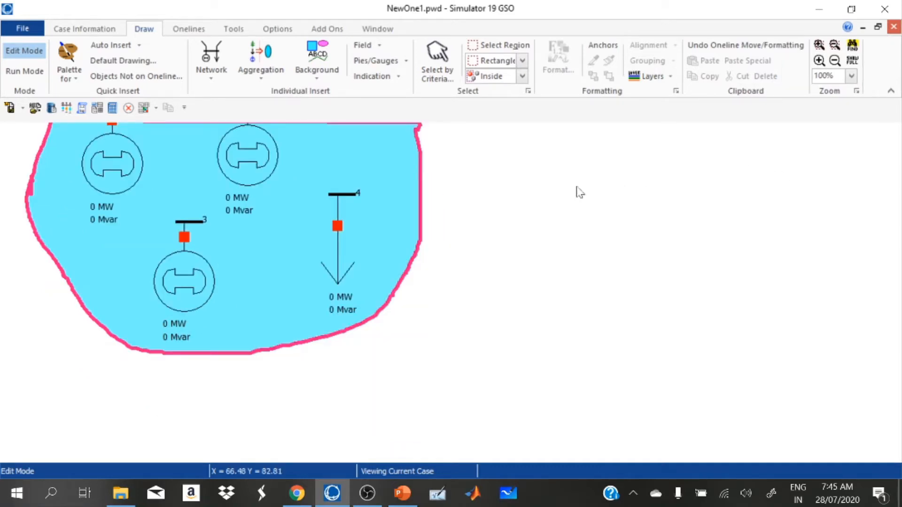
# Step: Draw a curved transmission line from bus 1 to bus 2 and set its series reactance to 0.000007
pyautogui.scroll(3, 486, 211)
pyautogui.scroll(-1, 494, 322)
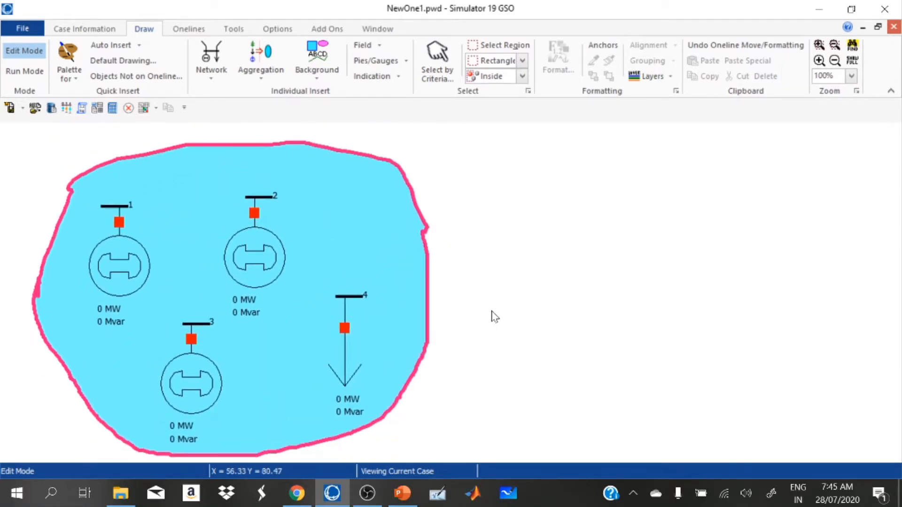
pyautogui.click(212, 82)
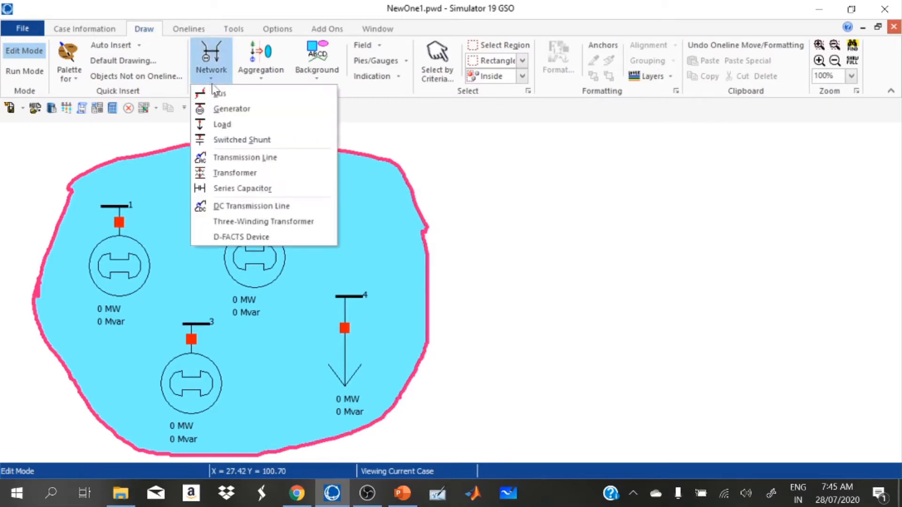
pyautogui.click(232, 157)
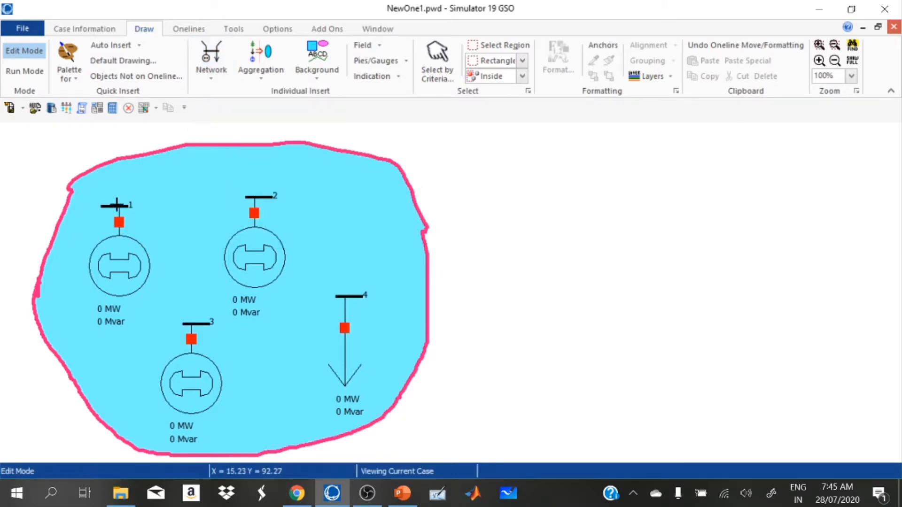
pyautogui.moveTo(115, 206)
pyautogui.mouseDown()
pyautogui.moveTo(134, 188)
pyautogui.moveTo(210, 175)
pyautogui.moveTo(259, 191)
pyautogui.moveTo(264, 203)
pyautogui.mouseUp()
pyautogui.doubleClick(264, 203)
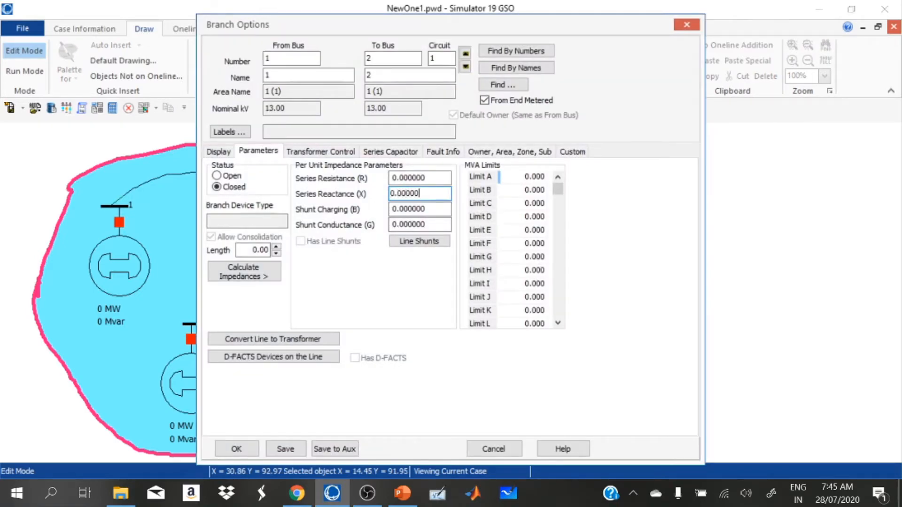
pyautogui.write('7')
pyautogui.moveTo(426, 179); pyautogui.dragTo(398, 178)
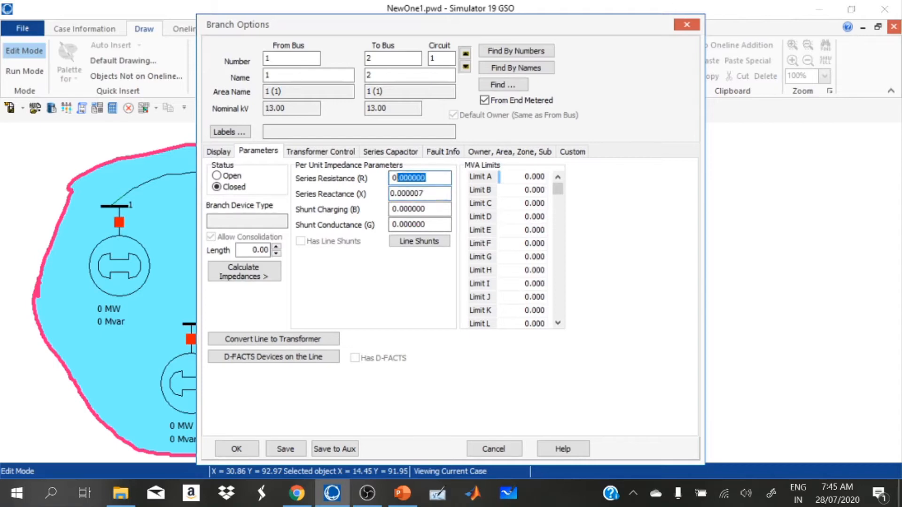
pyautogui.click(236, 449)
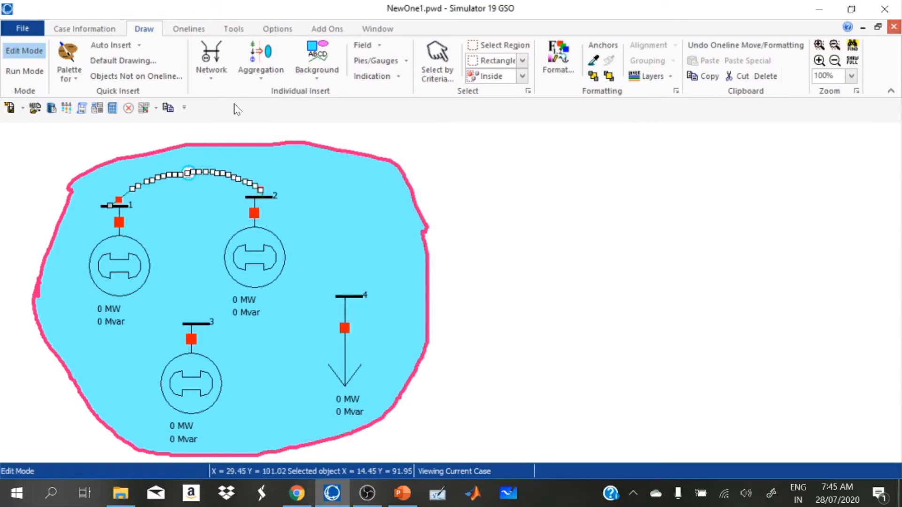
# Step: Draw a curved transmission line from bus 2 to bus 3 with a series reactance of 0.000007
pyautogui.click(206, 77)
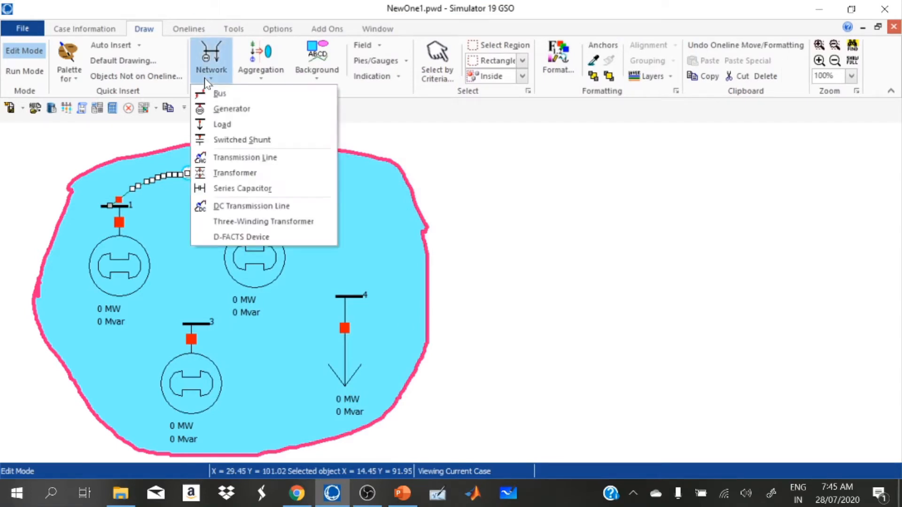
pyautogui.click(235, 157)
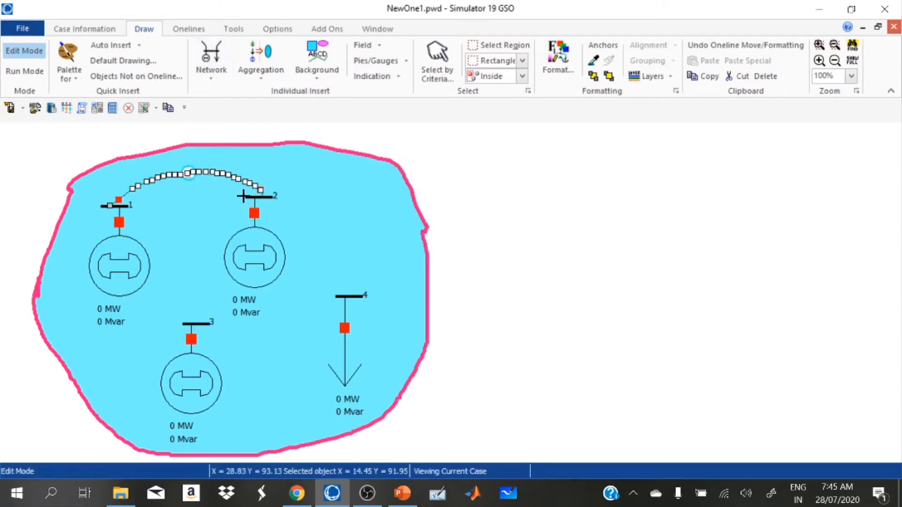
pyautogui.moveTo(242, 198)
pyautogui.mouseDown()
pyautogui.moveTo(206, 224)
pyautogui.moveTo(185, 299)
pyautogui.moveTo(187, 326)
pyautogui.mouseUp()
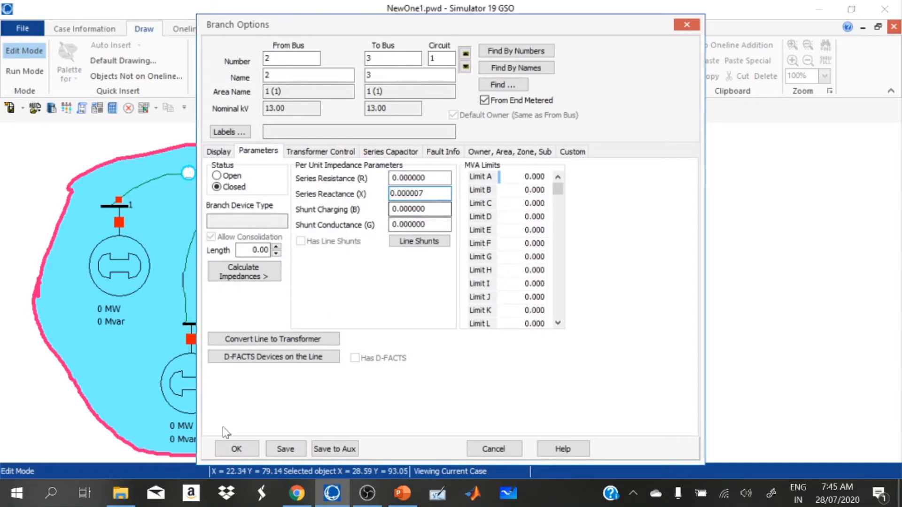
pyautogui.press('Return')
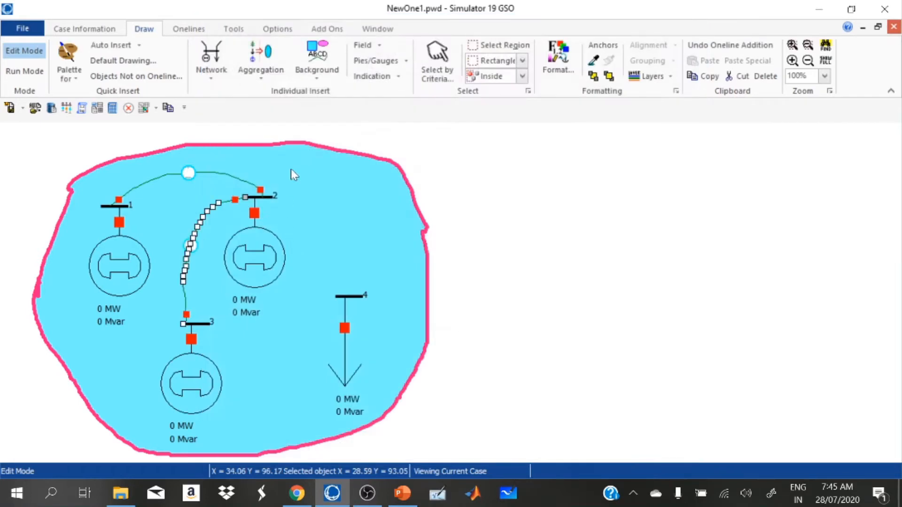
pyautogui.click(469, 270)
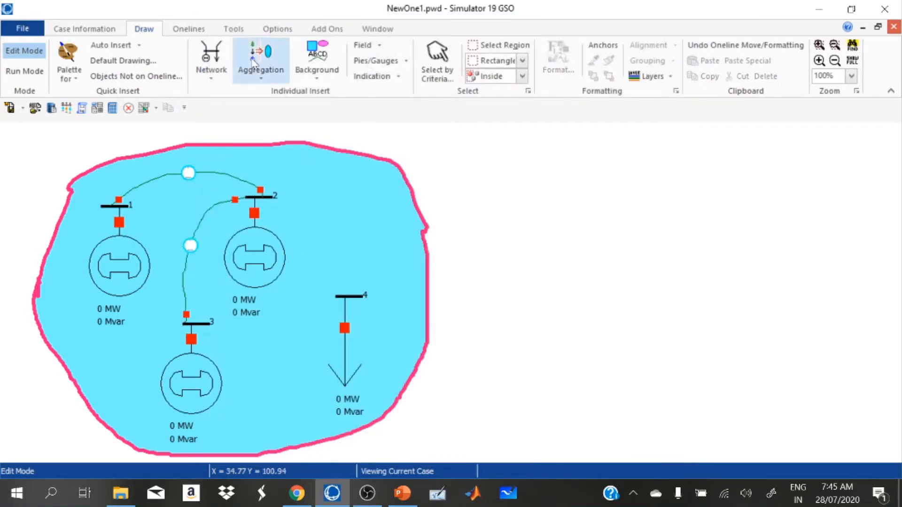
# Step: Draw a transmission line from bus 2 to bus 4 with a series reactance of 0.0000007
pyautogui.click(211, 73)
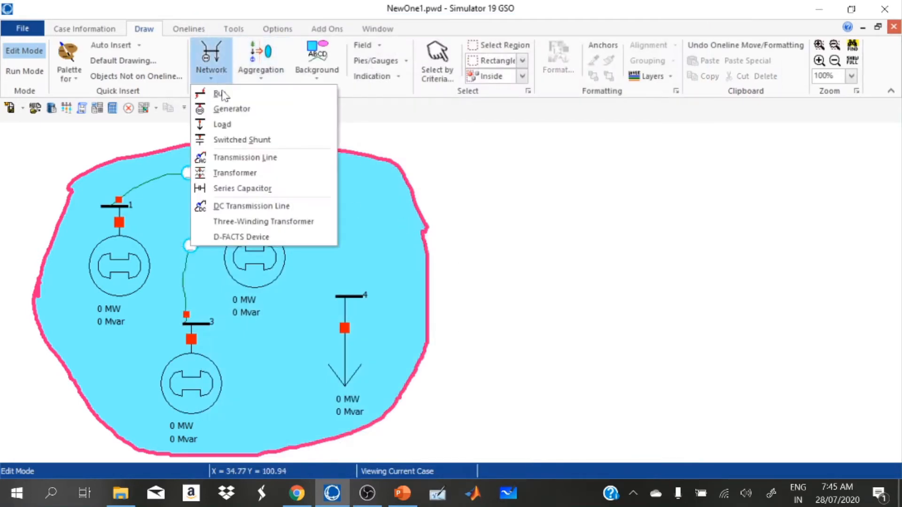
pyautogui.click(249, 158)
pyautogui.click(270, 198)
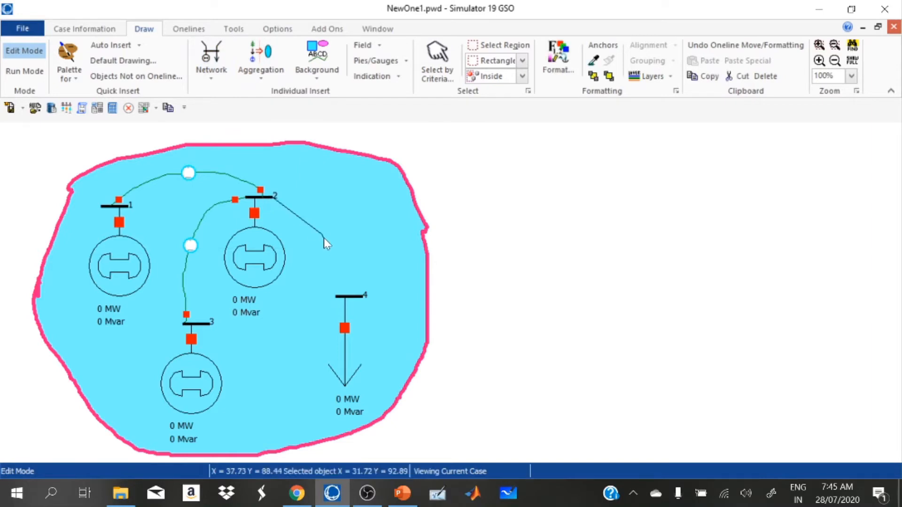
pyautogui.click(323, 237)
pyautogui.doubleClick(357, 298)
pyautogui.doubleClick(343, 299)
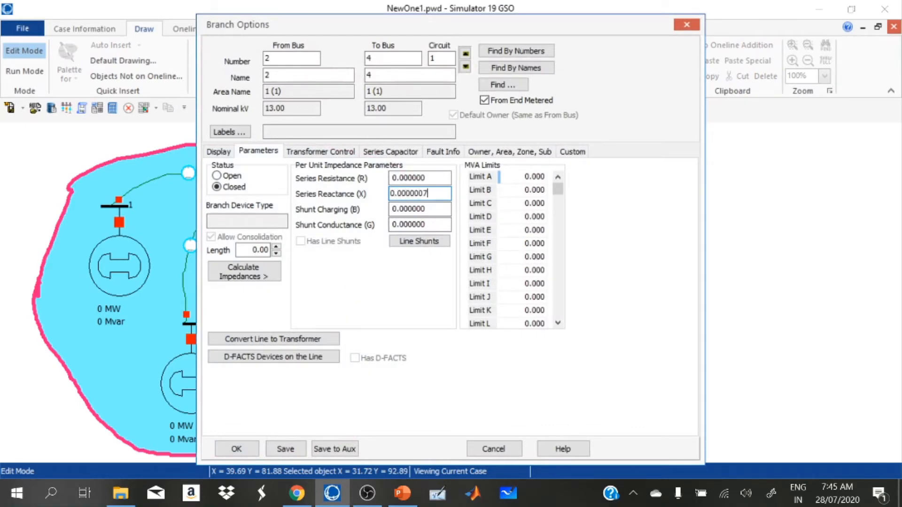
pyautogui.click(242, 455)
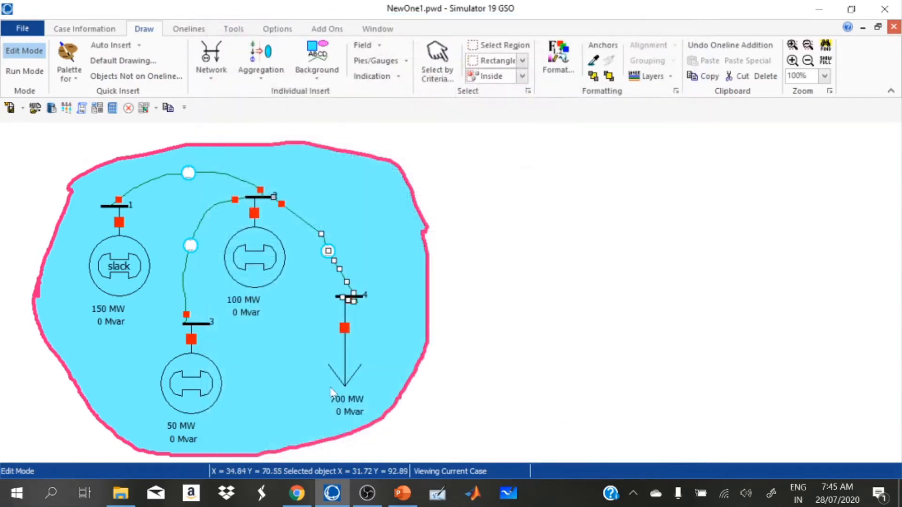
pyautogui.click(452, 392)
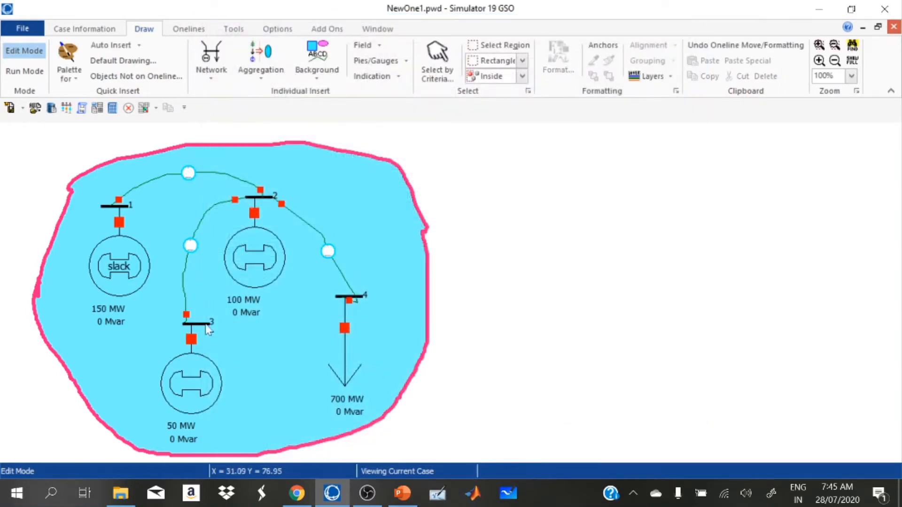
# Step: Insert an area field above bus 2 showing the hourly cost of area 1 with the prefix "Hourly staus ="
pyautogui.click(375, 46)
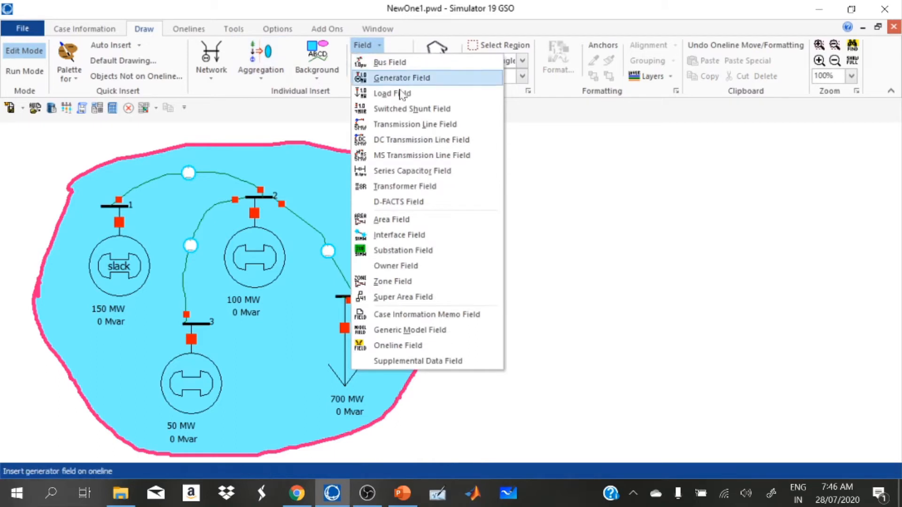
pyautogui.click(410, 226)
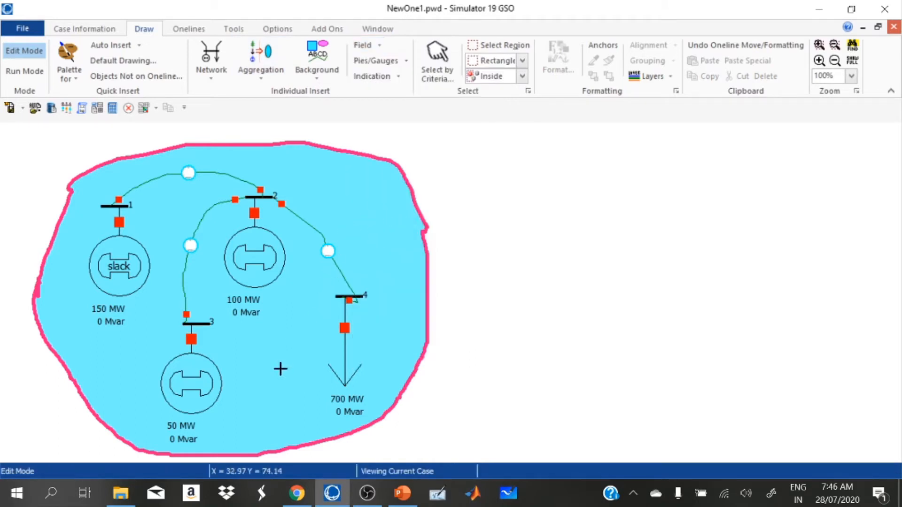
pyautogui.click(271, 156)
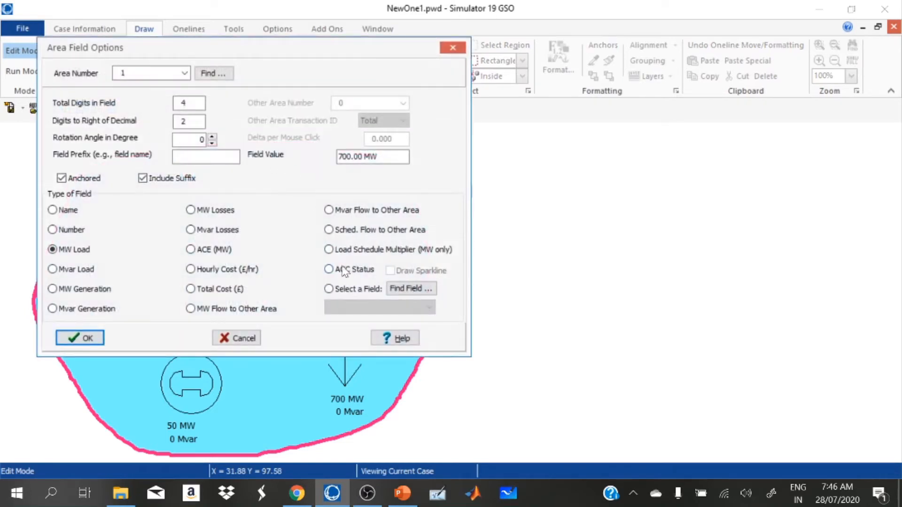
pyautogui.click(190, 269)
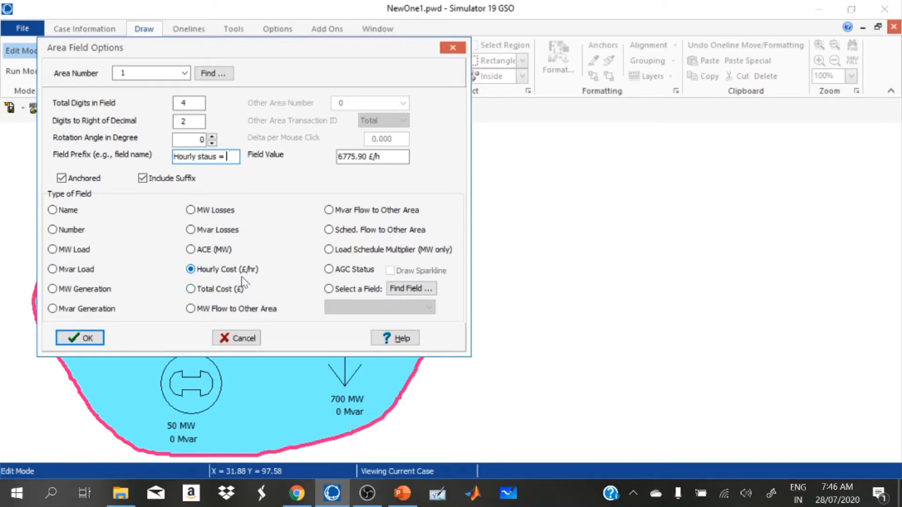
pyautogui.click(80, 337)
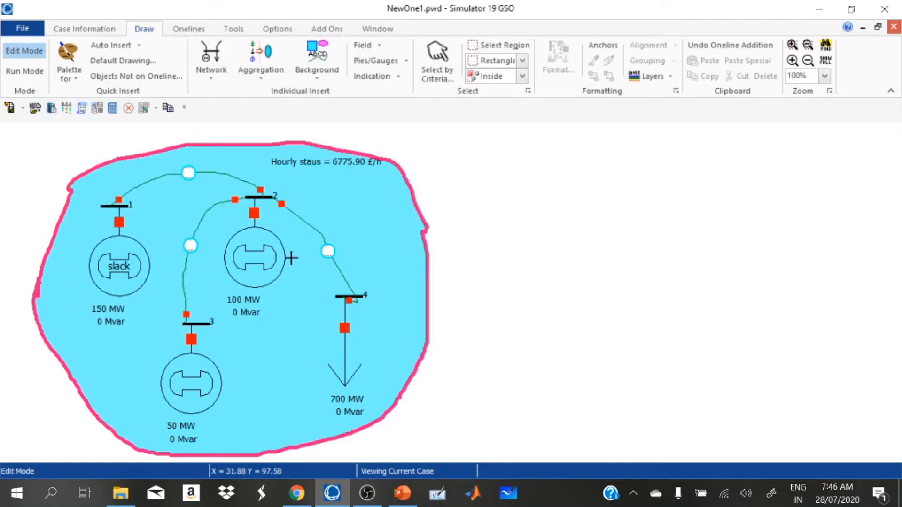
pyautogui.click(510, 238)
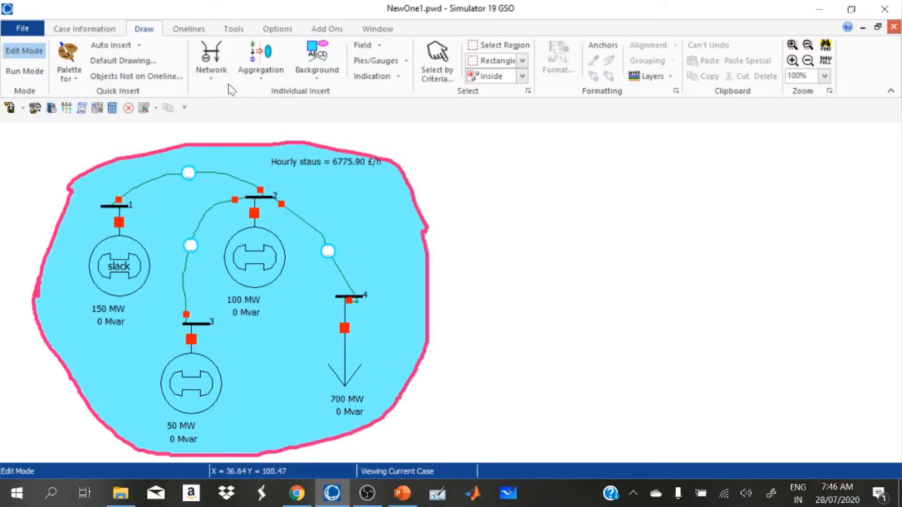
# Step: Insert an area 1 field showing OPF Lambda with the prefix "Lambda =" and place it directly below the hourly cost field
pyautogui.click(208, 84)
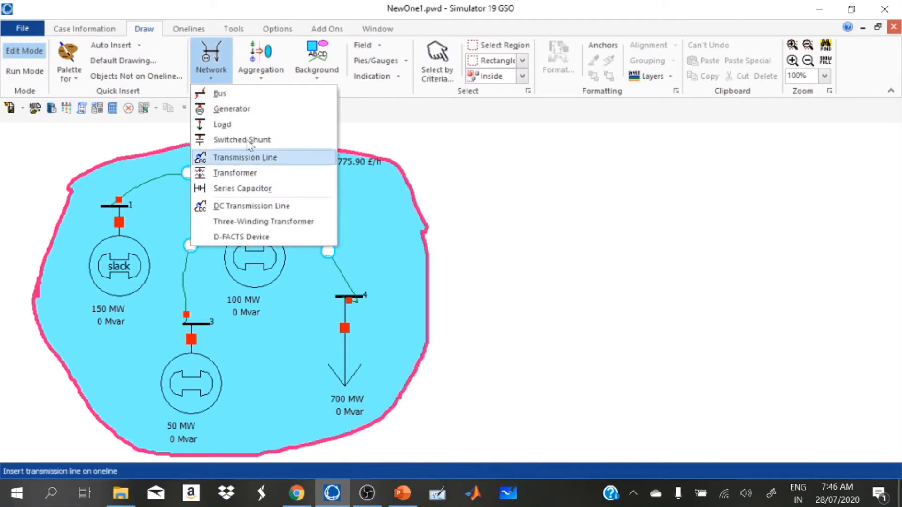
pyautogui.click(364, 45)
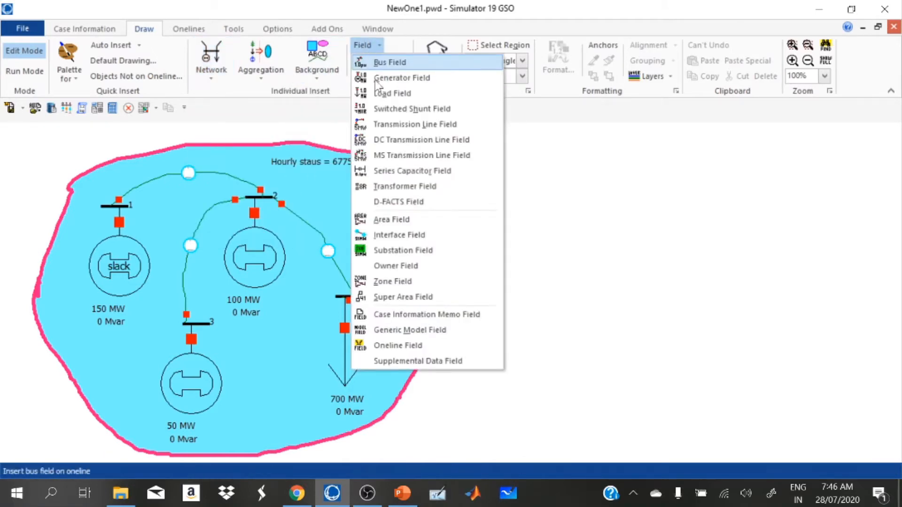
pyautogui.click(392, 220)
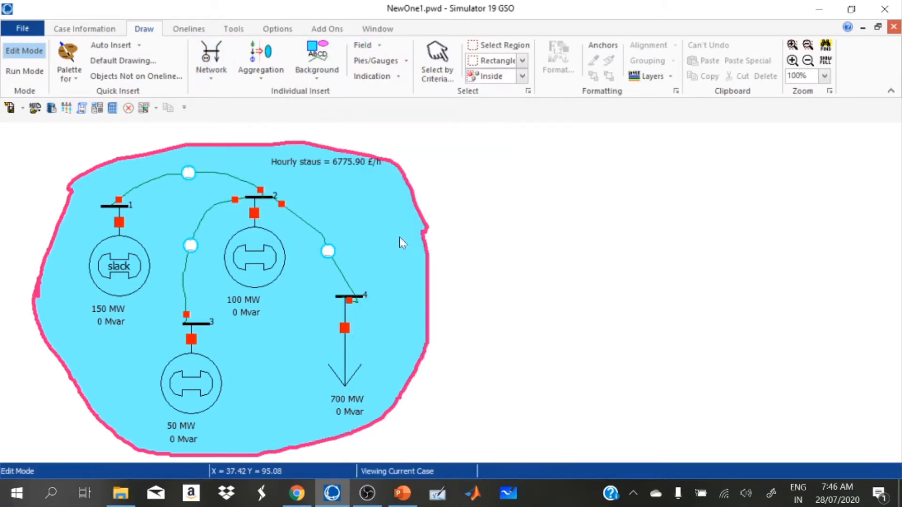
pyautogui.click(402, 243)
pyautogui.click(401, 288)
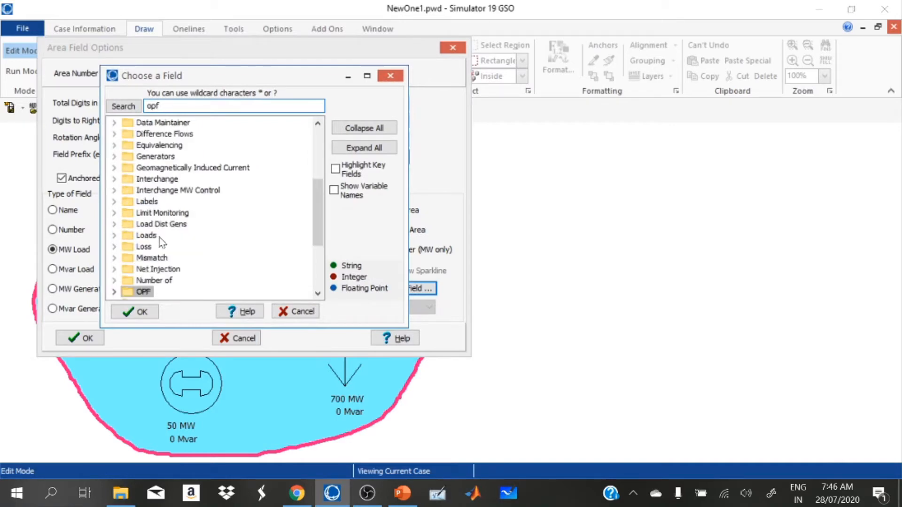
pyautogui.doubleClick(143, 293)
pyautogui.click(167, 258)
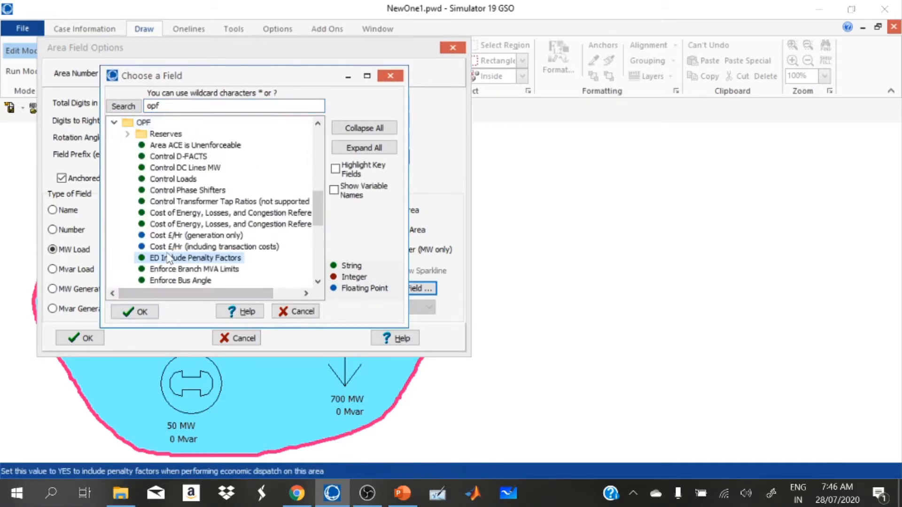
pyautogui.press('l')
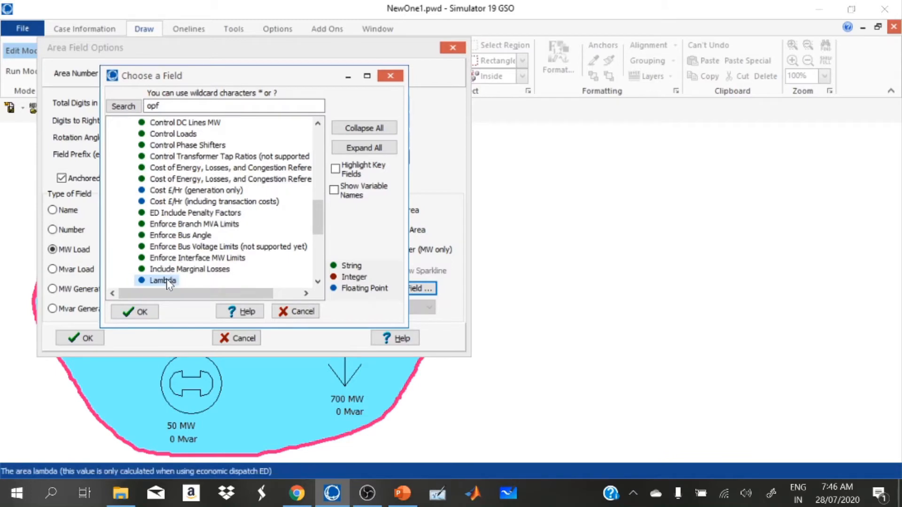
pyautogui.click(134, 312)
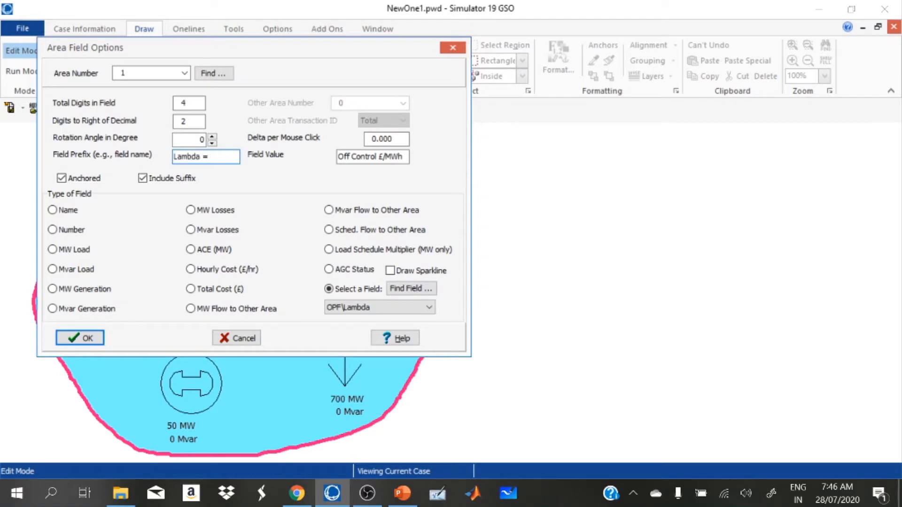
pyautogui.click(79, 338)
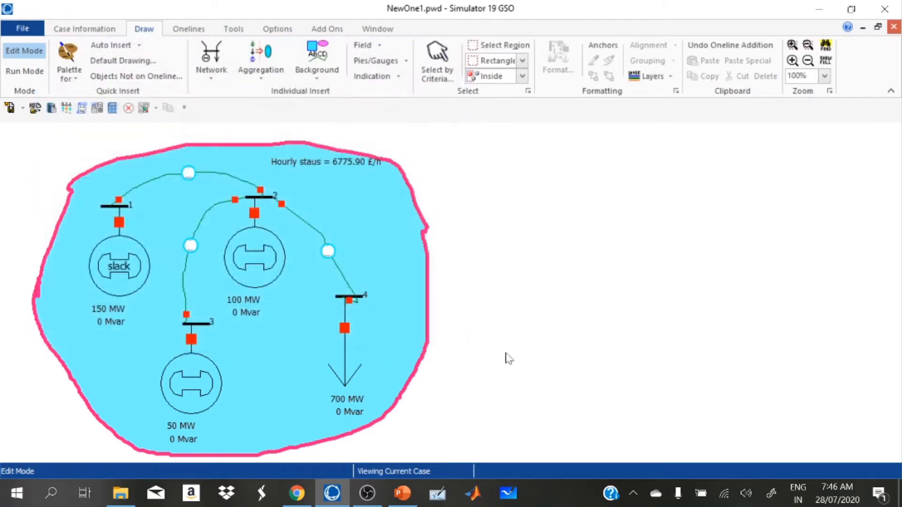
pyautogui.moveTo(346, 187); pyautogui.dragTo(301, 178)
pyautogui.click(523, 231)
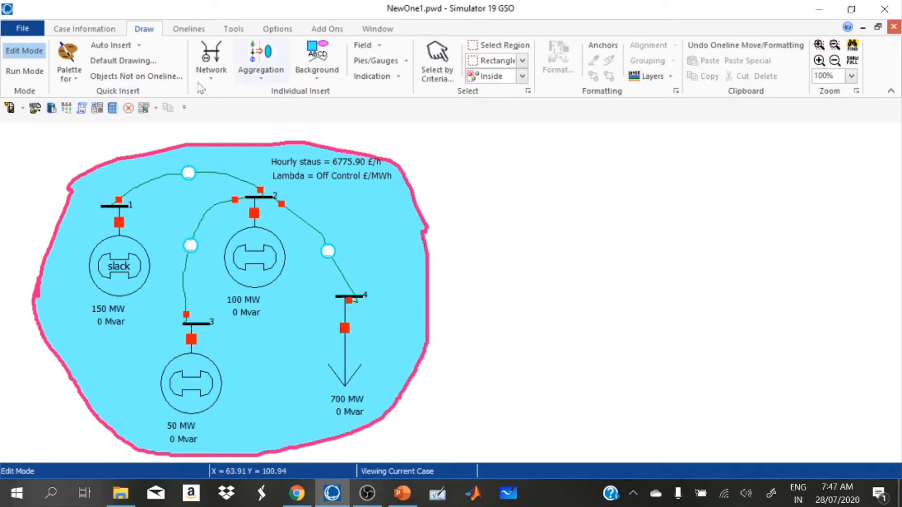
# Step: Insert an area display object for area 1 beside bus 4 in the Rounded Rectangle style
pyautogui.click(260, 81)
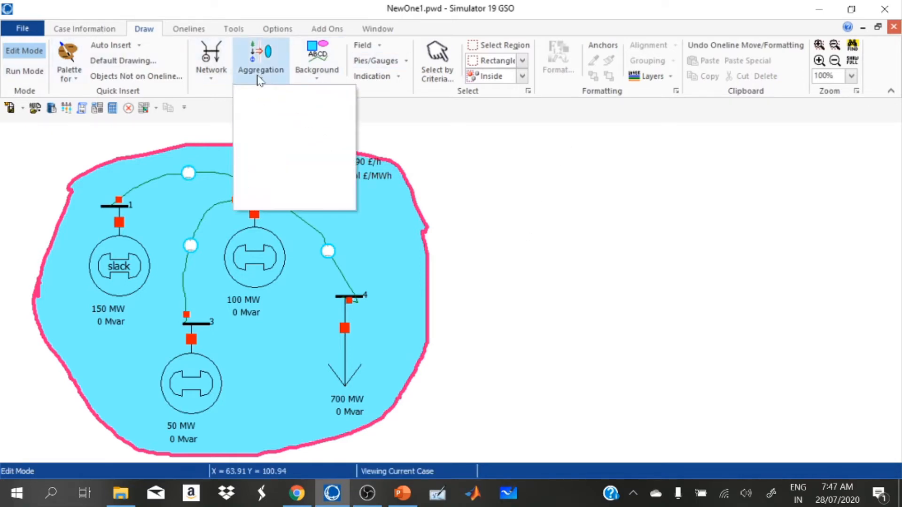
pyautogui.click(257, 91)
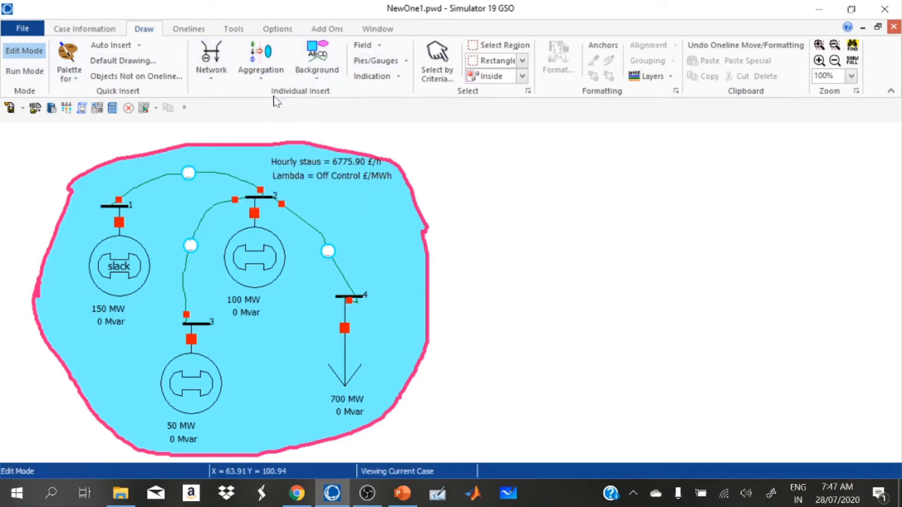
pyautogui.click(361, 216)
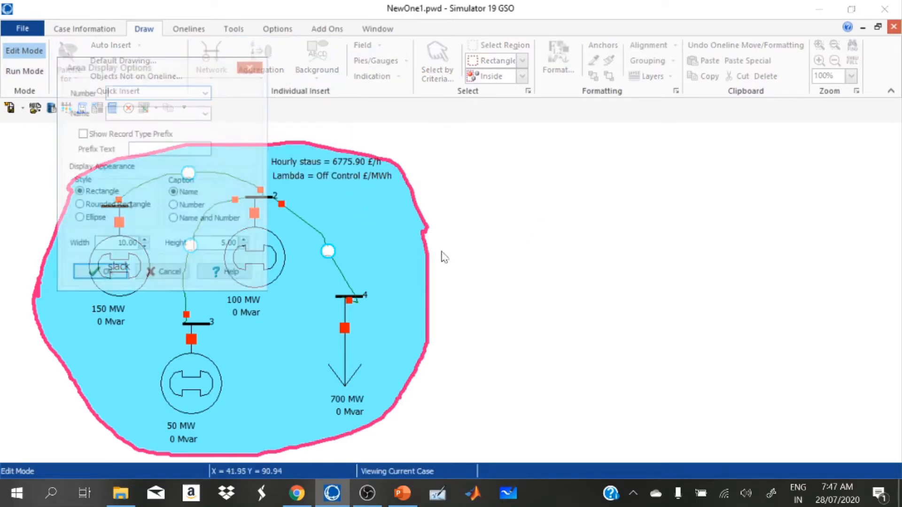
pyautogui.click(207, 92)
pyautogui.click(188, 104)
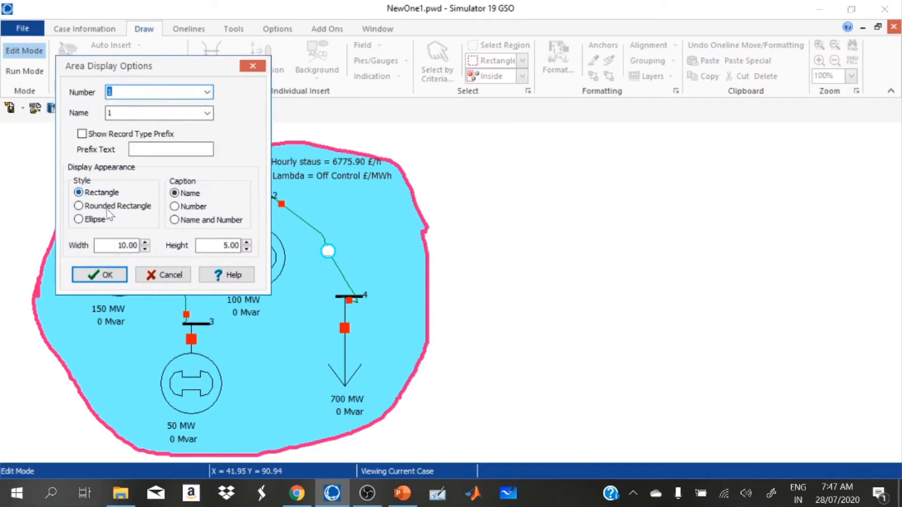
pyautogui.click(100, 285)
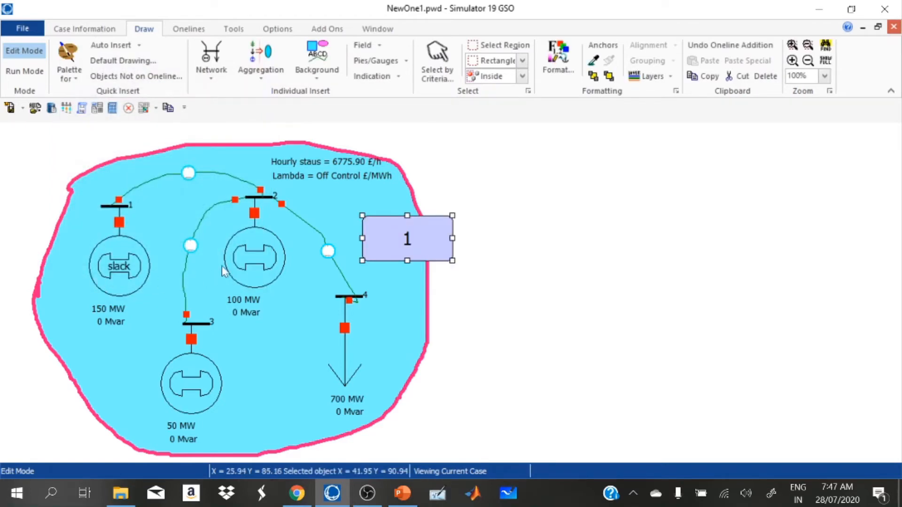
# Step: Turn on the record type prefix in the caption of the area 1 display object
pyautogui.doubleClick(407, 239)
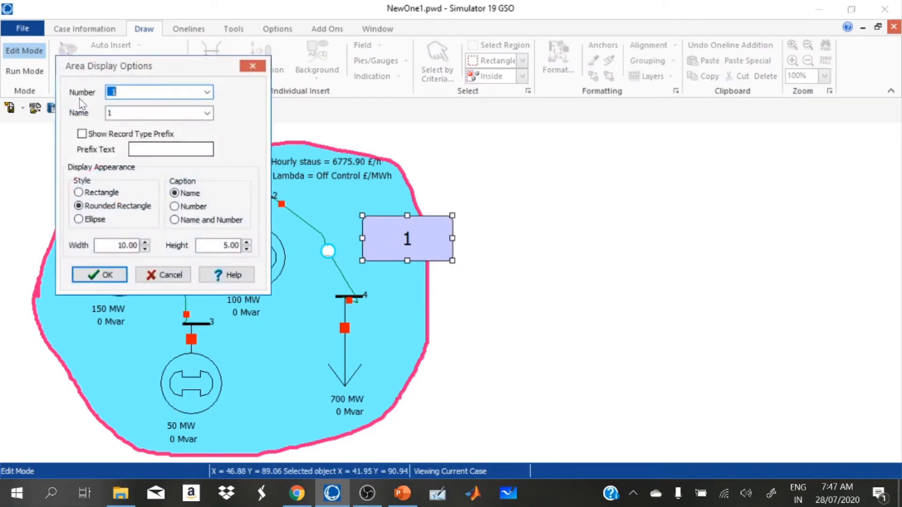
pyautogui.click(82, 133)
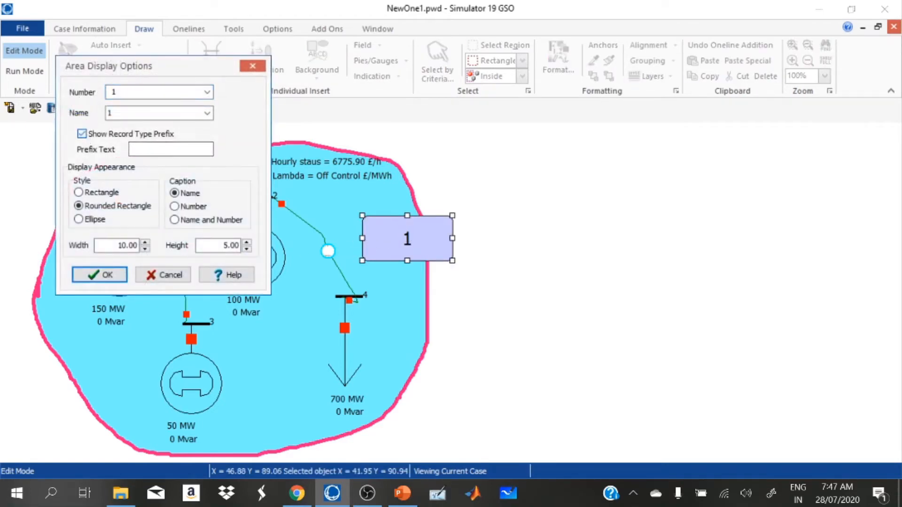
pyautogui.click(99, 274)
pyautogui.click(538, 338)
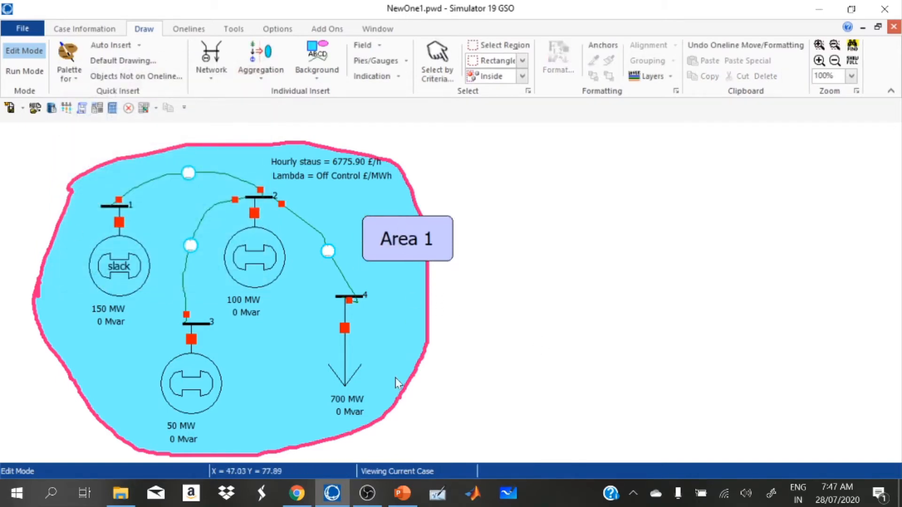
# Step: Switch to run mode and set area 1's AGC status to ED in the OPF area records
pyautogui.click(25, 71)
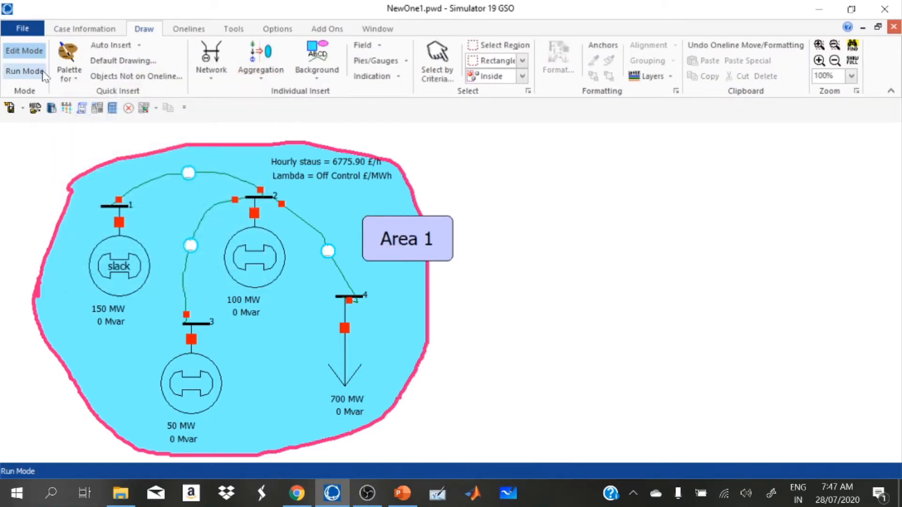
pyautogui.click(232, 33)
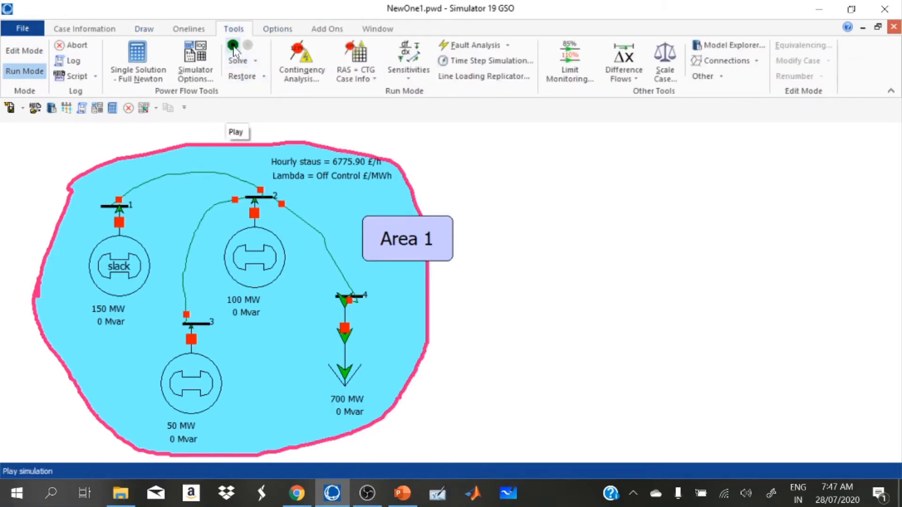
pyautogui.click(330, 32)
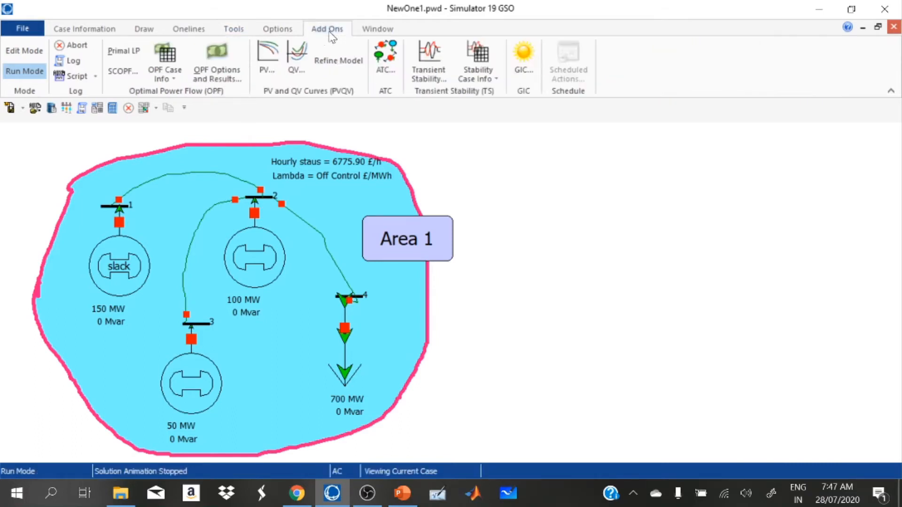
pyautogui.click(165, 71)
pyautogui.click(196, 111)
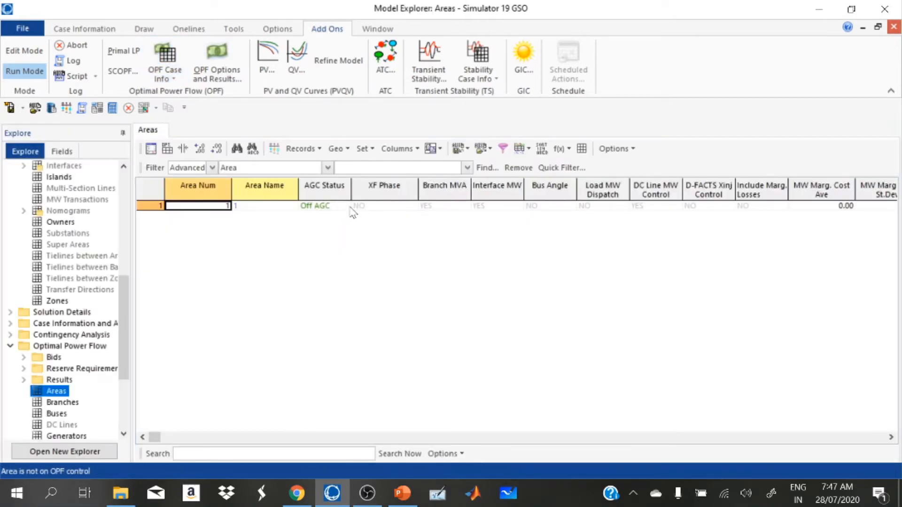
pyautogui.click(348, 207)
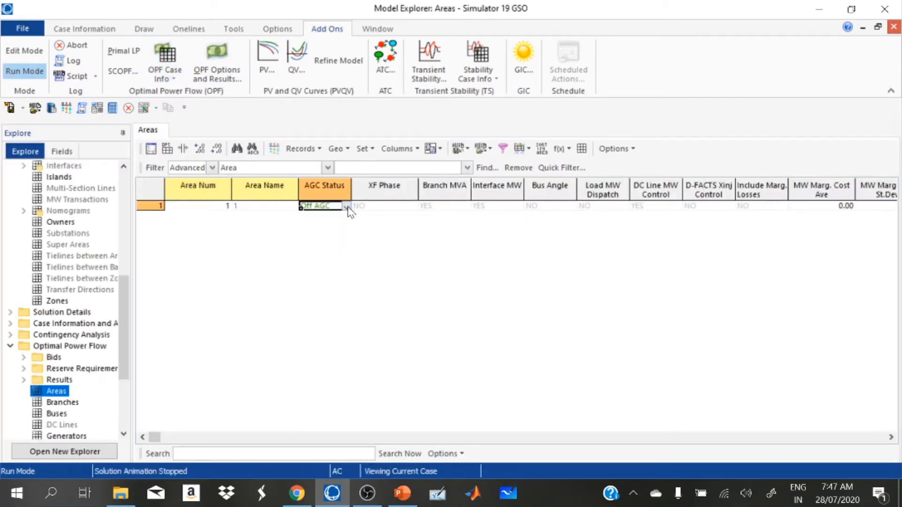
pyautogui.click(347, 207)
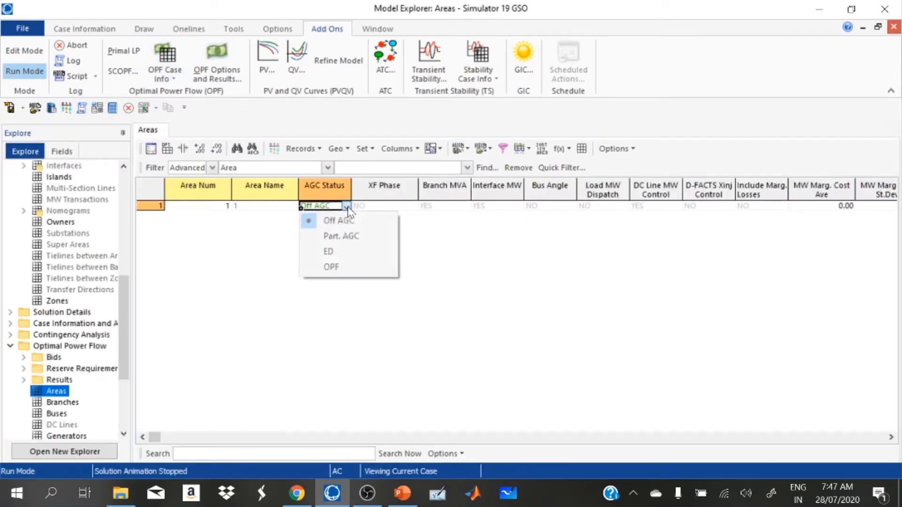
pyautogui.click(331, 253)
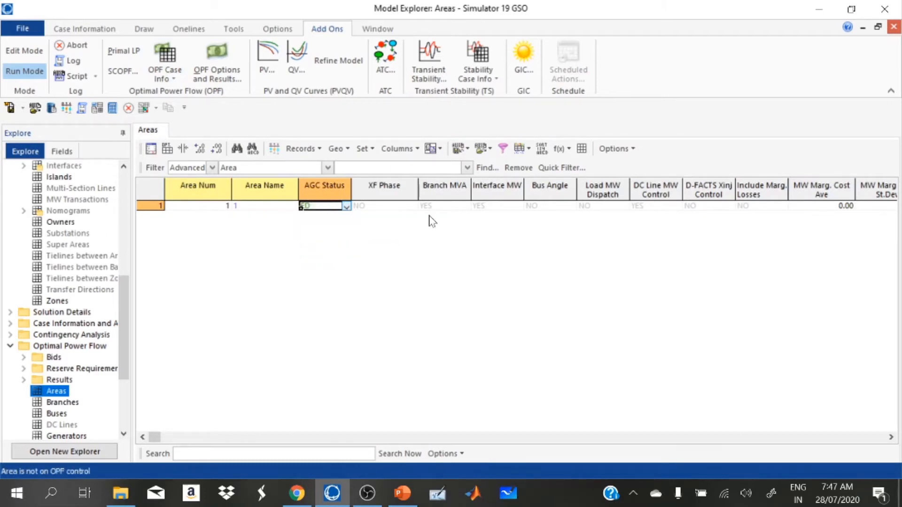
pyautogui.click(894, 28)
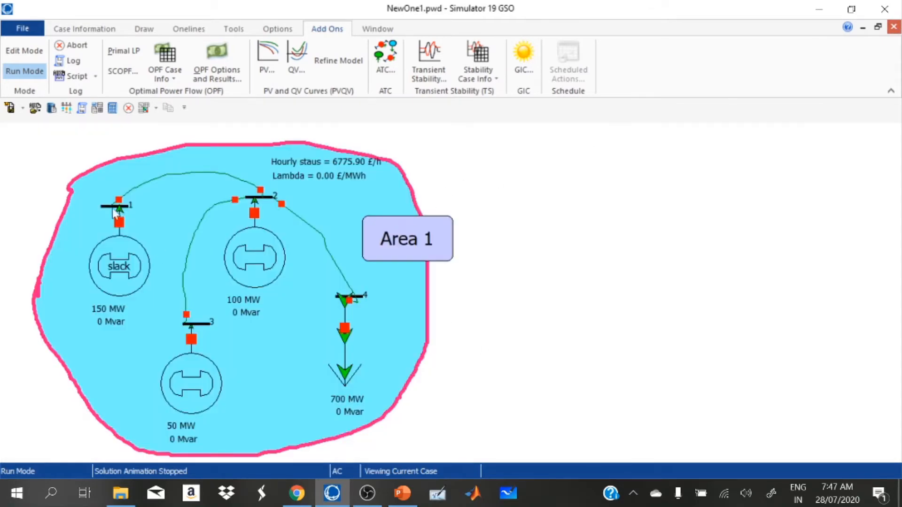
# Step: Play the power flow simulation of the area 1 oneline
pyautogui.click(234, 30)
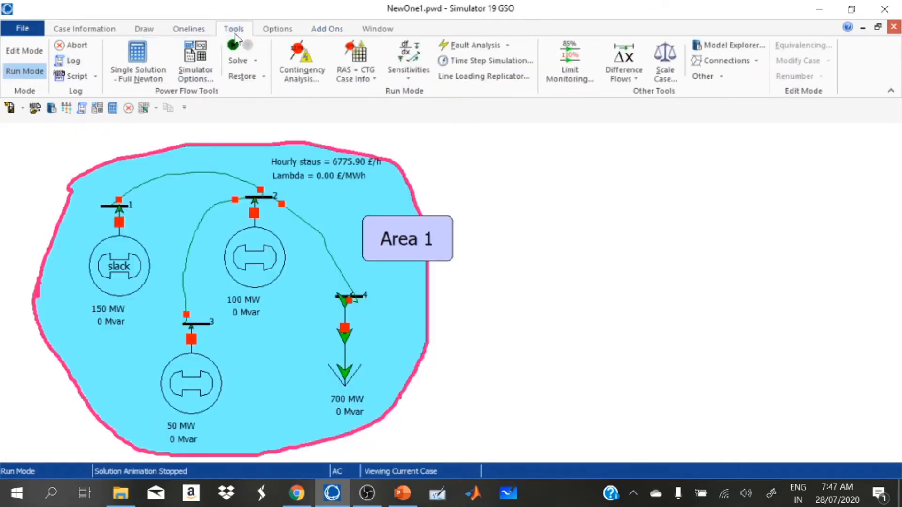
pyautogui.click(233, 45)
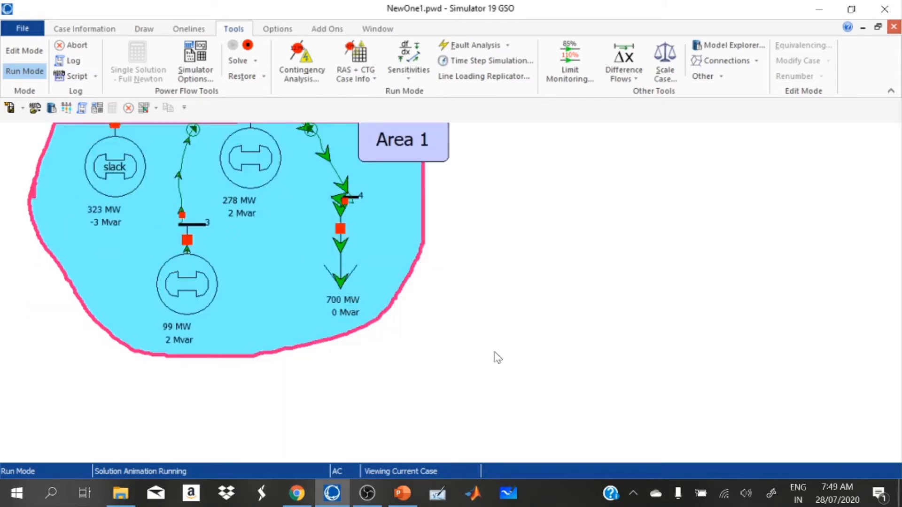
pyautogui.scroll(3, 445, 210)
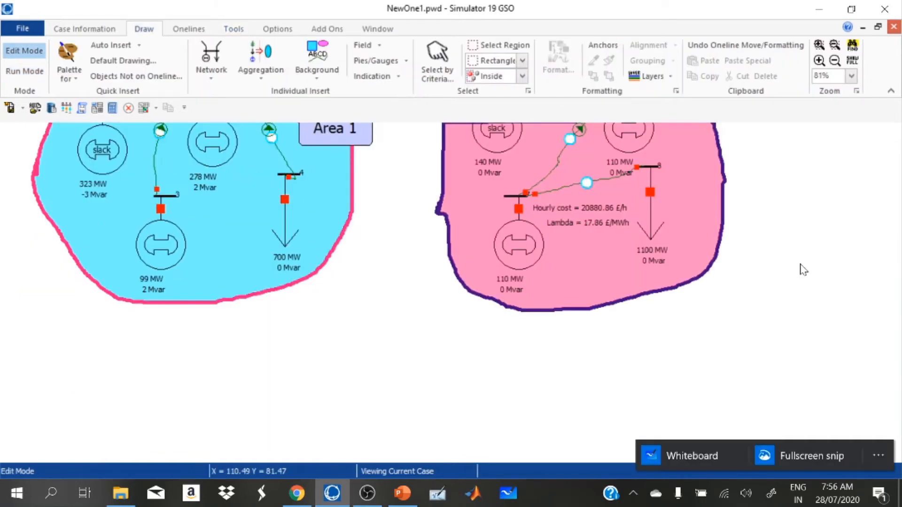
pyautogui.moveTo(804, 234); pyautogui.dragTo(782, 343)
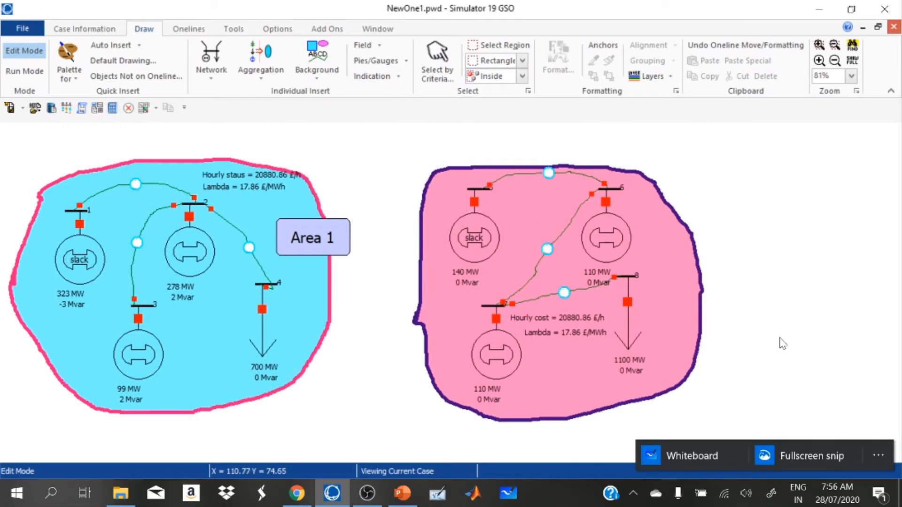